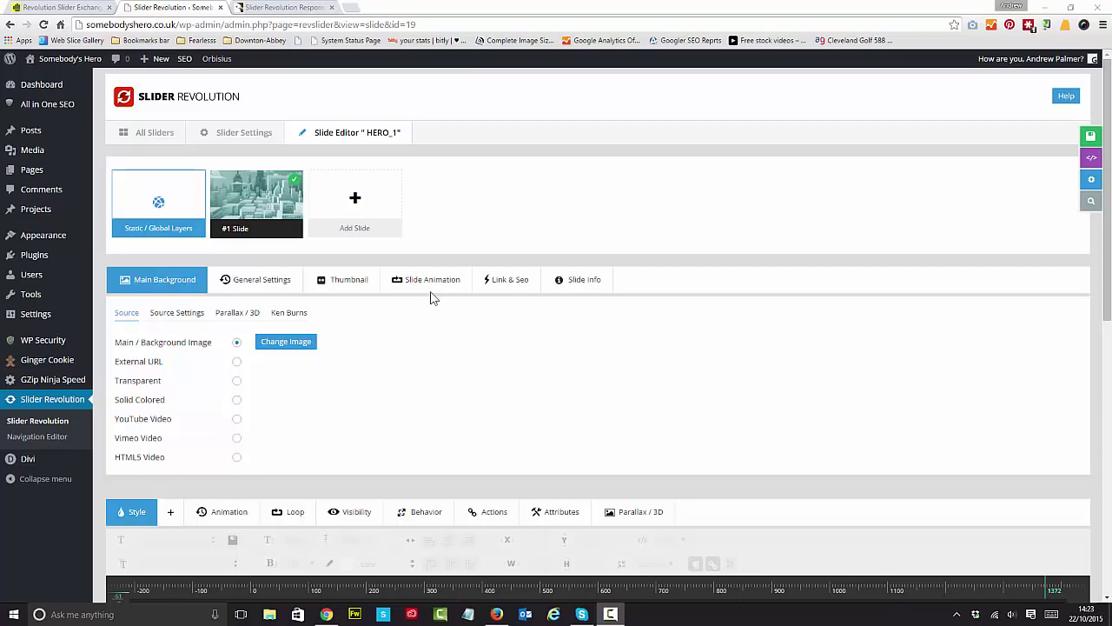
Switch to the CodeCanyon page for the Slider Revolution Responsive WordPress Plugin.
click(284, 8)
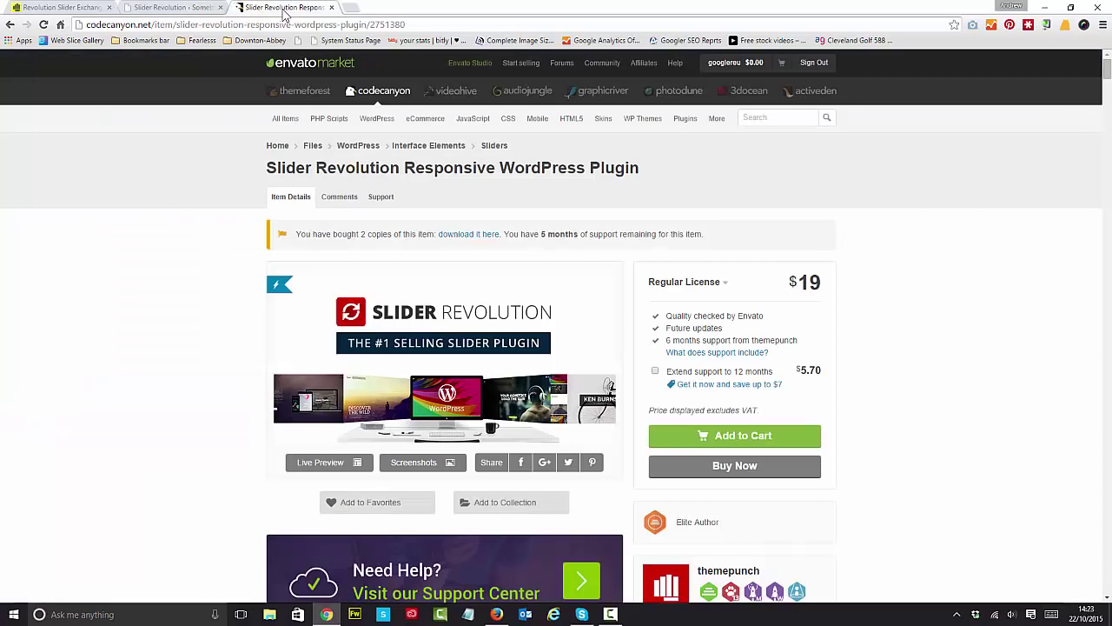
Back in the HERO_1 editor, inspect the superhero image, SOMEBODY'S HERO and WE'VE GOT YOUR BACK layers.
click(192, 9)
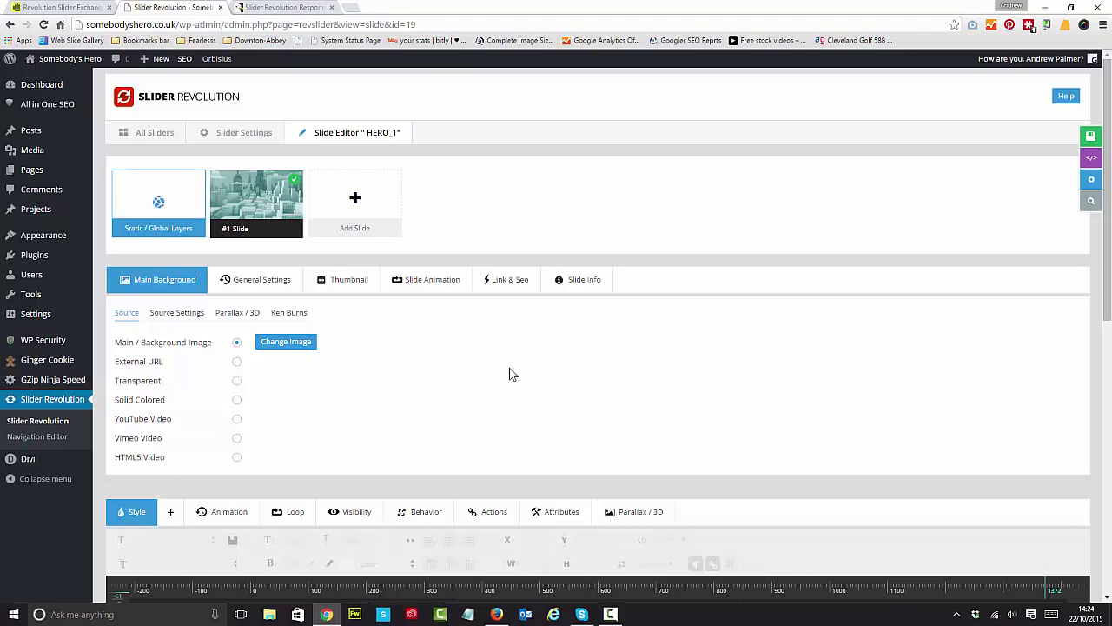
scroll(687, 379, down, 1)
scroll(686, 379, down, 5)
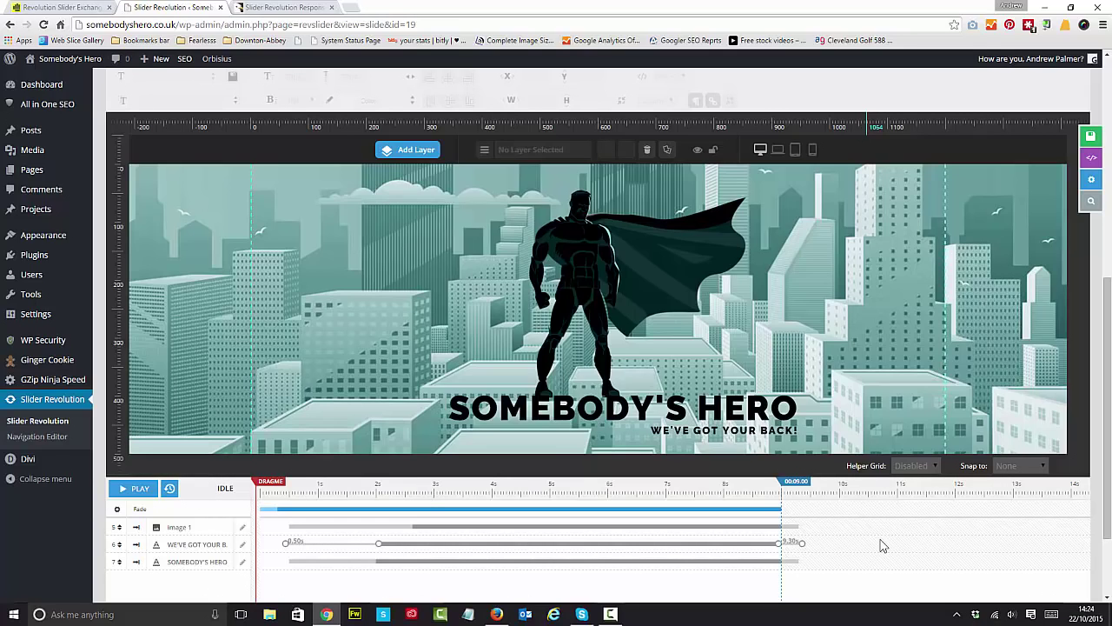
click(607, 307)
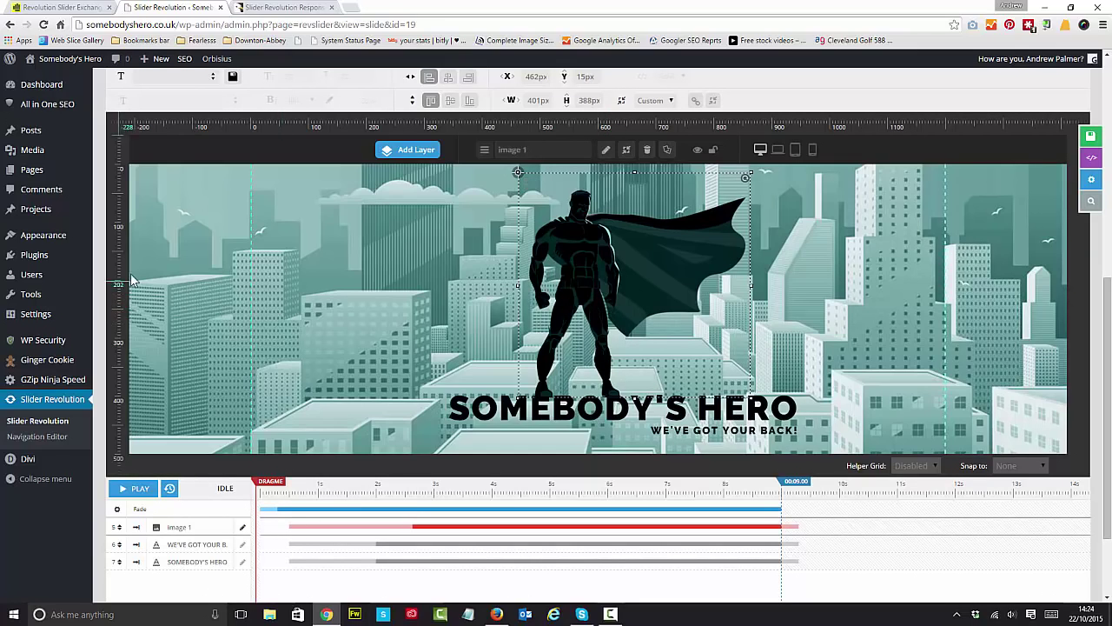
click(608, 416)
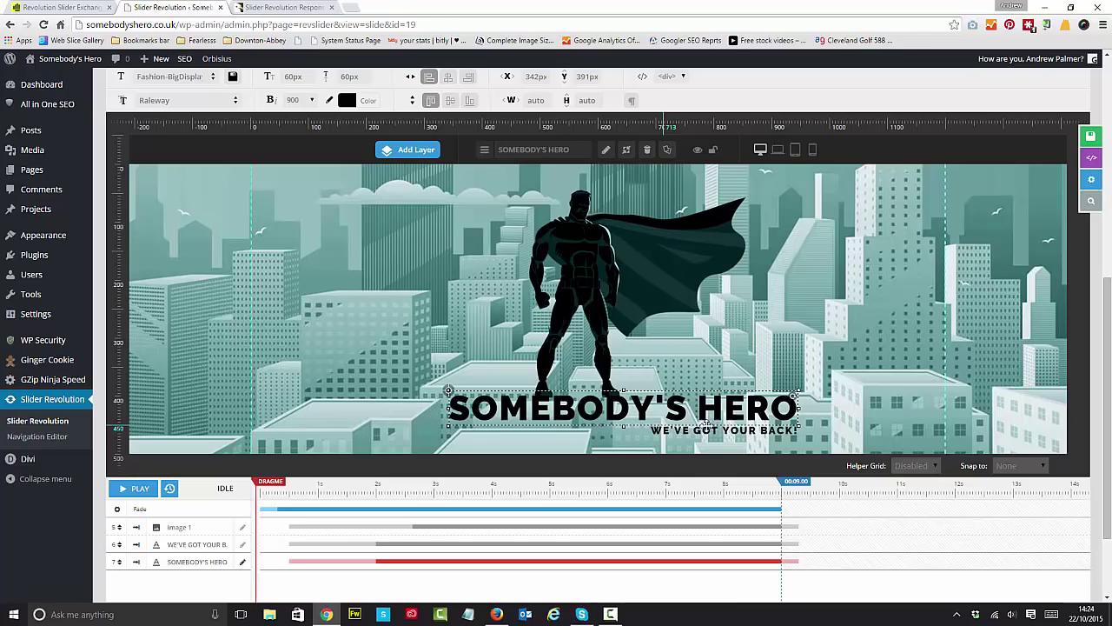
click(711, 432)
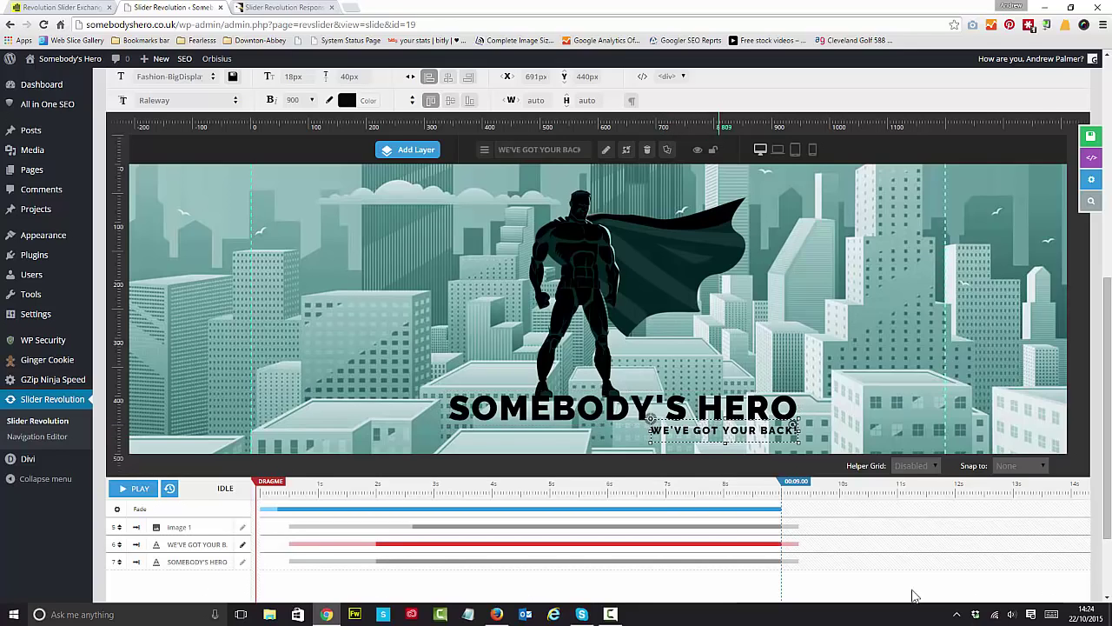
scroll(909, 594, down, 1)
Play and stop the layer animation preview, then save the slide.
click(130, 431)
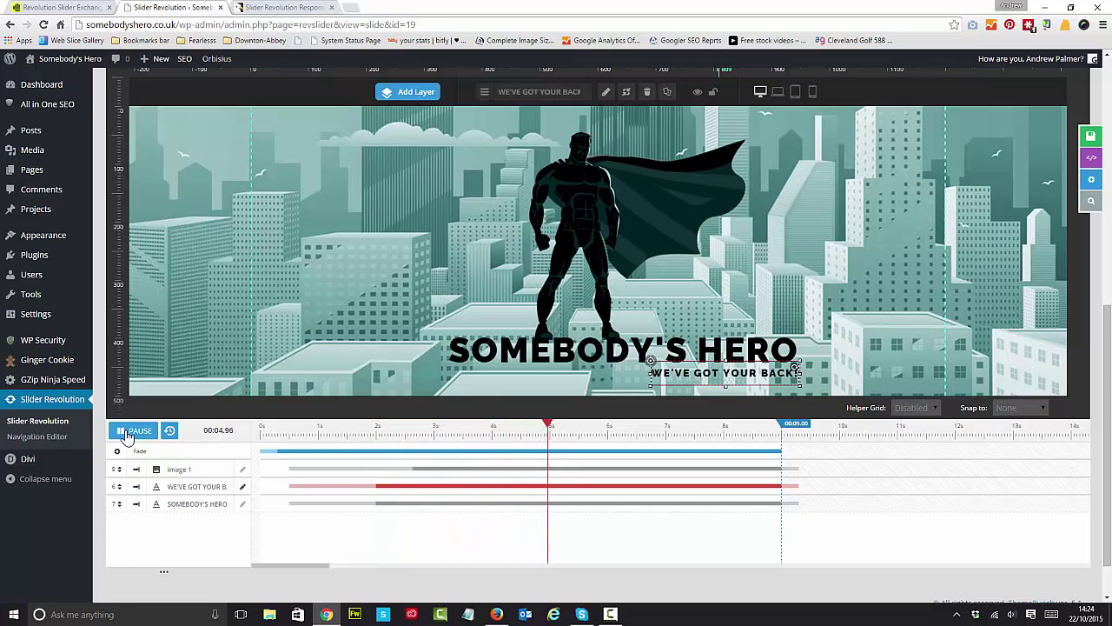
click(130, 431)
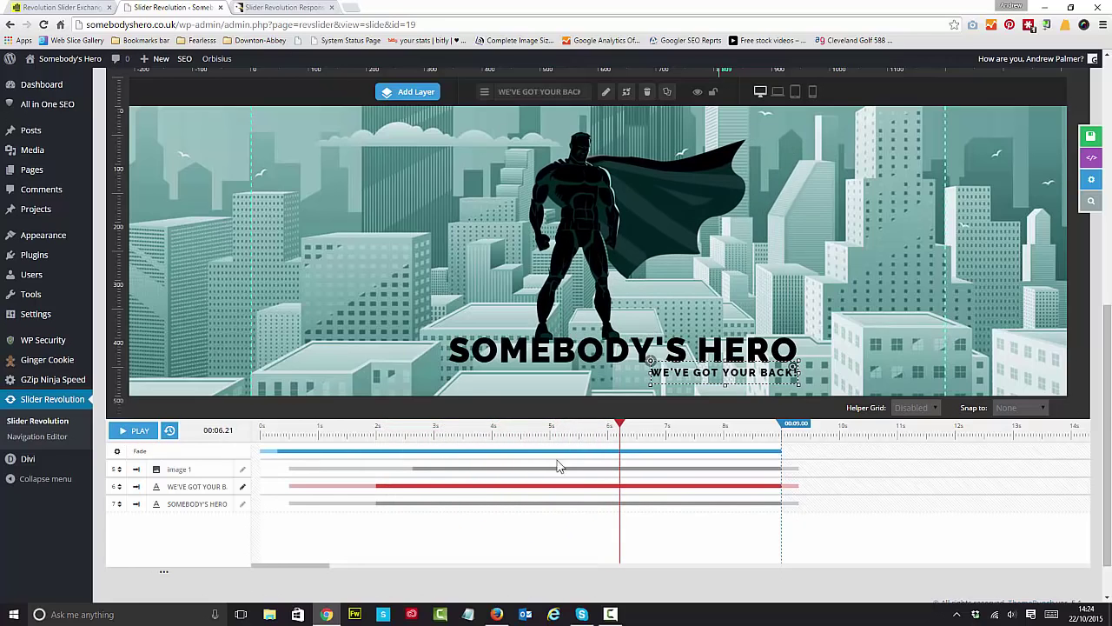
click(1054, 136)
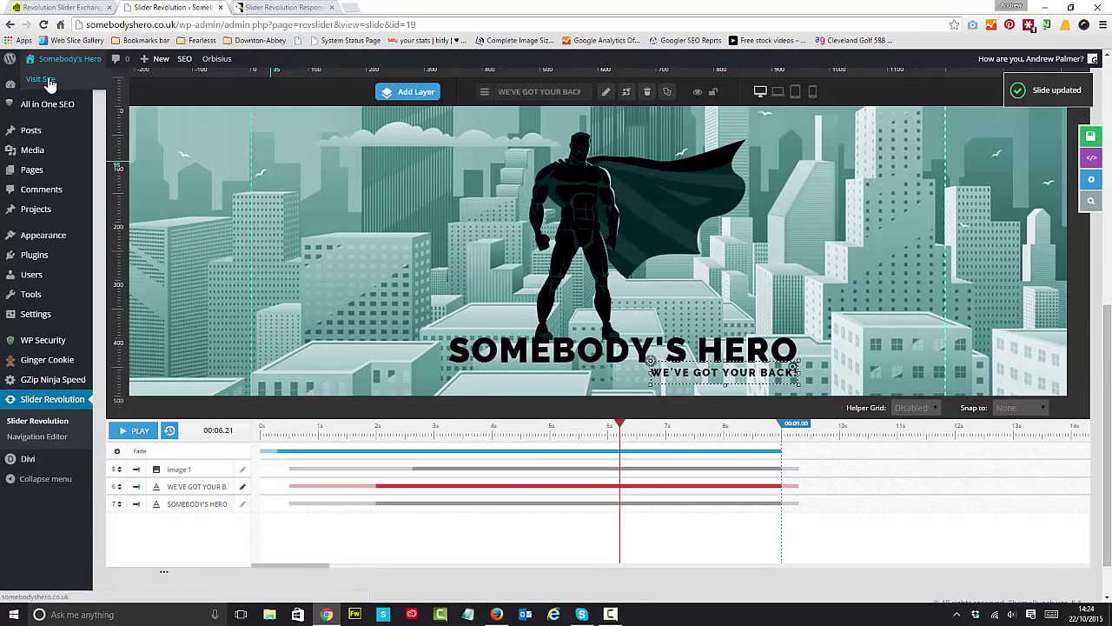
Browse the live homepage, then open Rules of Engagement to see the SOMEBODY'S HERO slider.
click(48, 80)
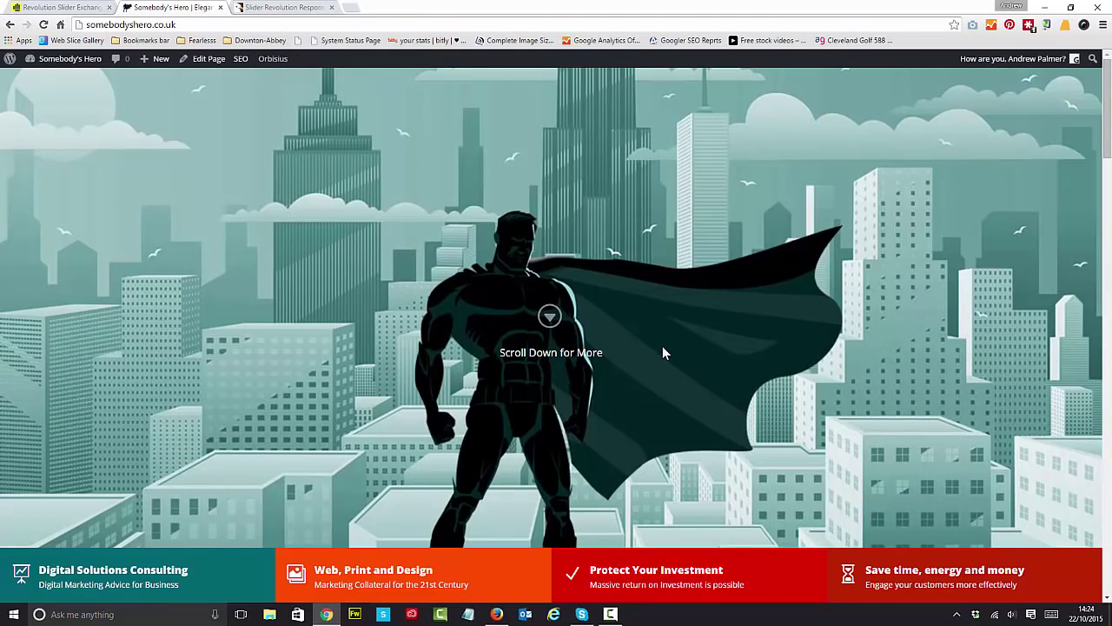
scroll(814, 239, down, 5)
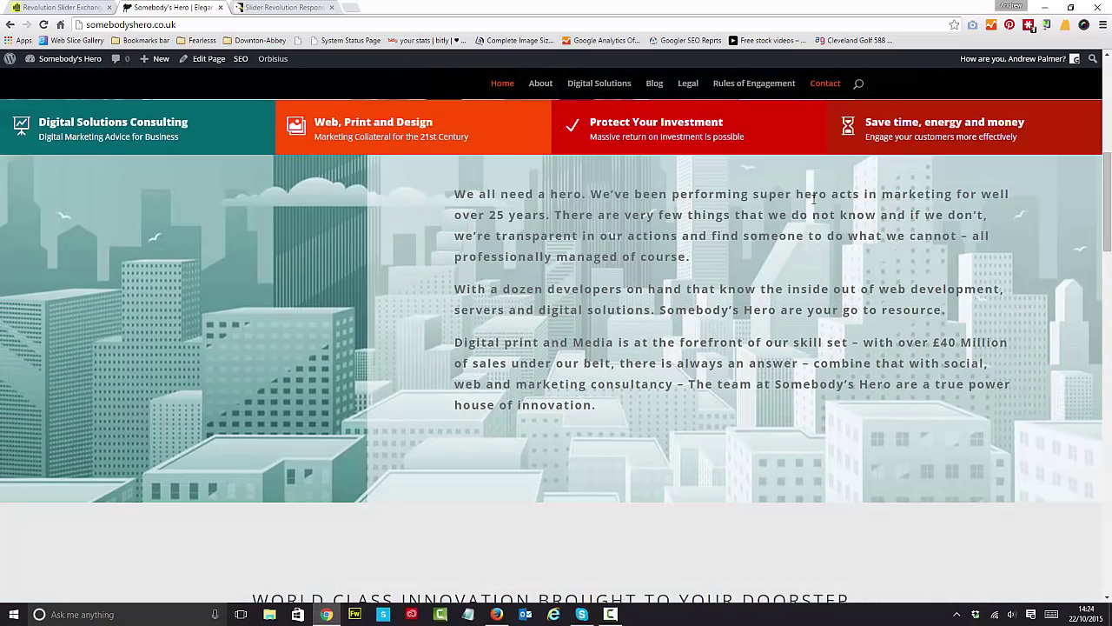
click(752, 84)
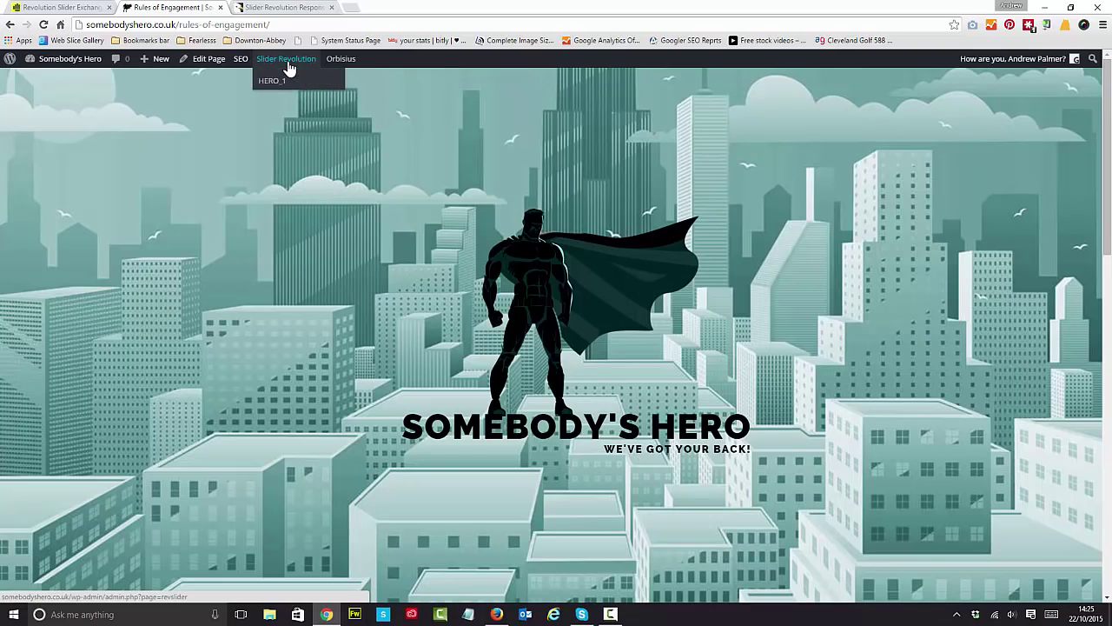
Open the HERO_1 slider and duplicate #1 Slide.
click(287, 84)
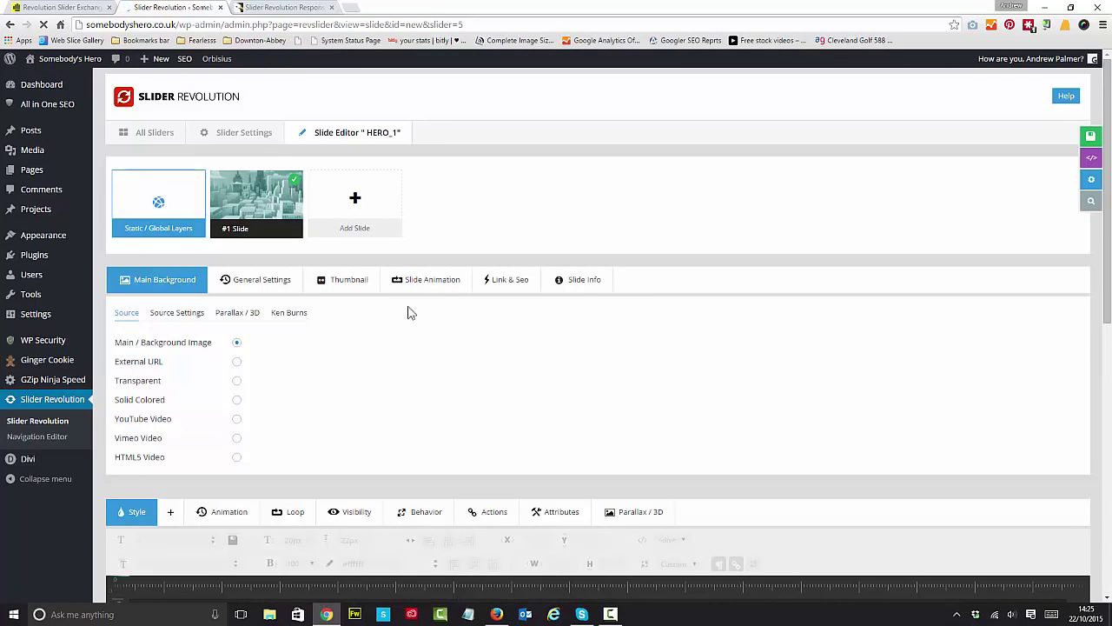
mouse_move(292, 238)
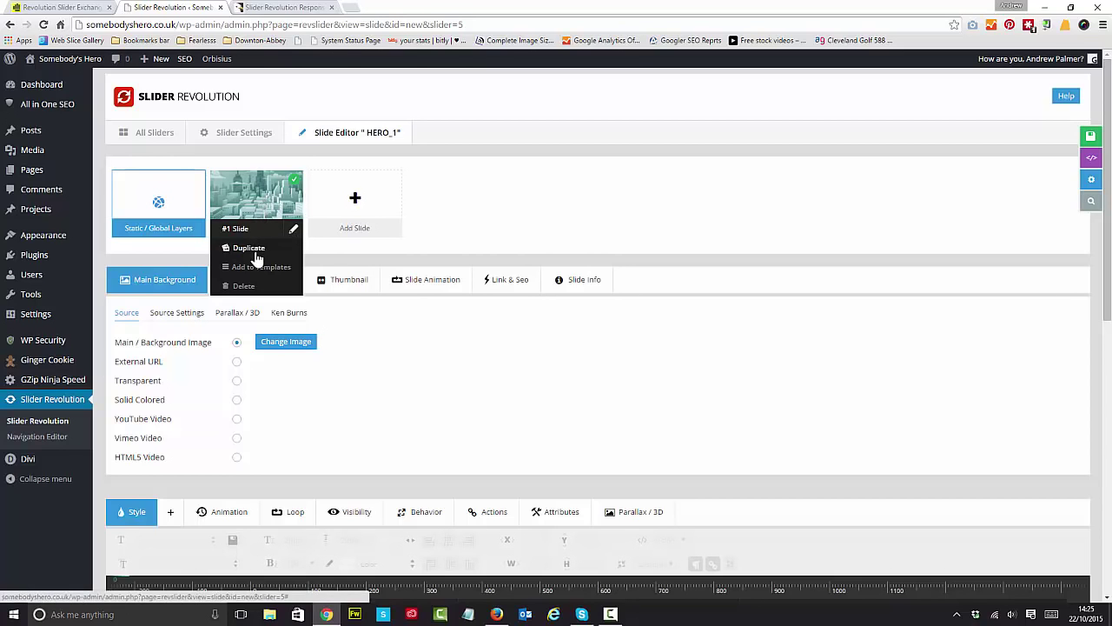
click(250, 249)
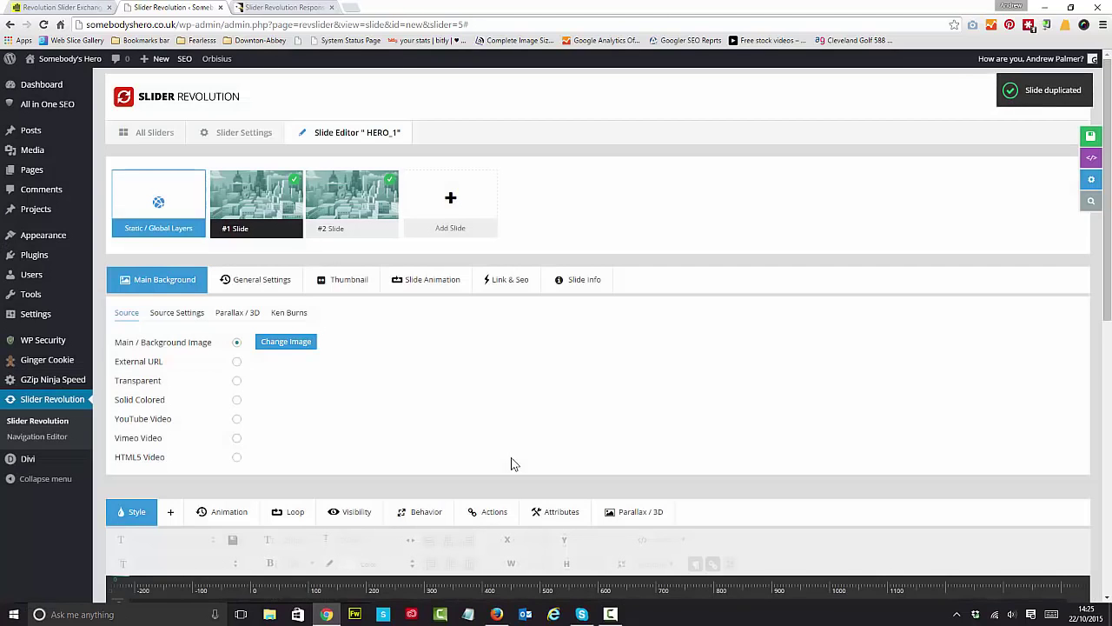
Open the new #2 Slide in the slide editor.
mouse_move(343, 193)
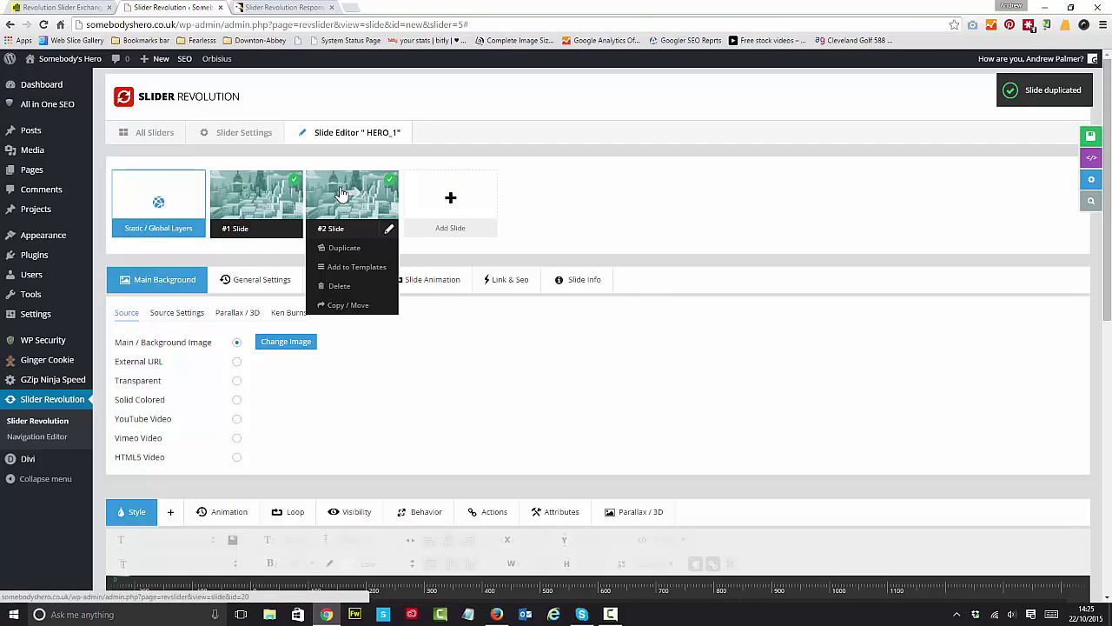
click(344, 193)
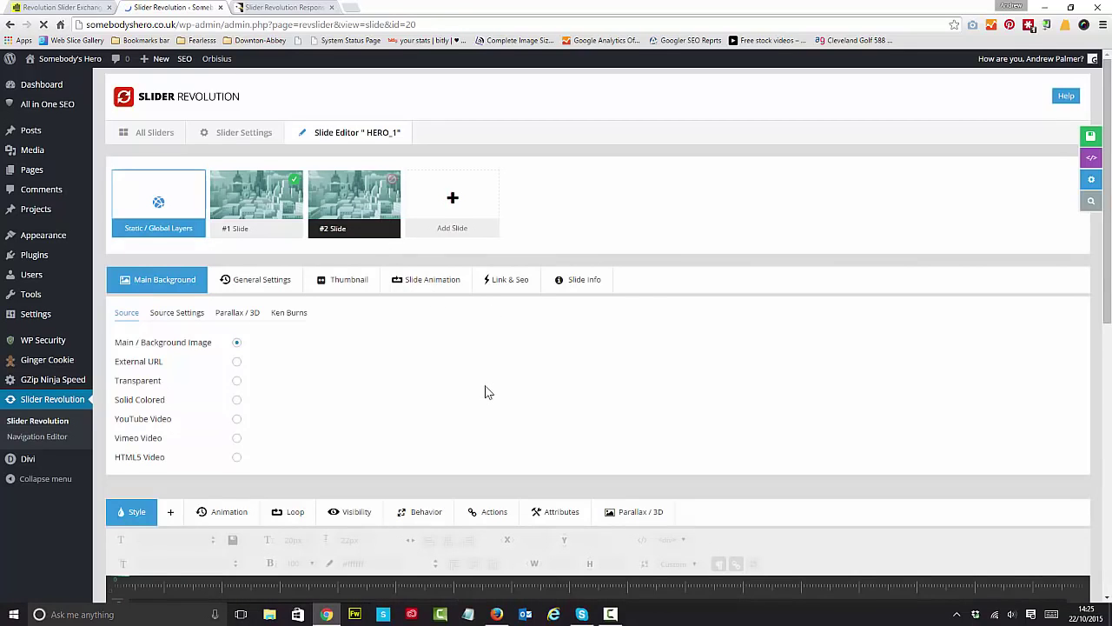
scroll(513, 378, down, 1)
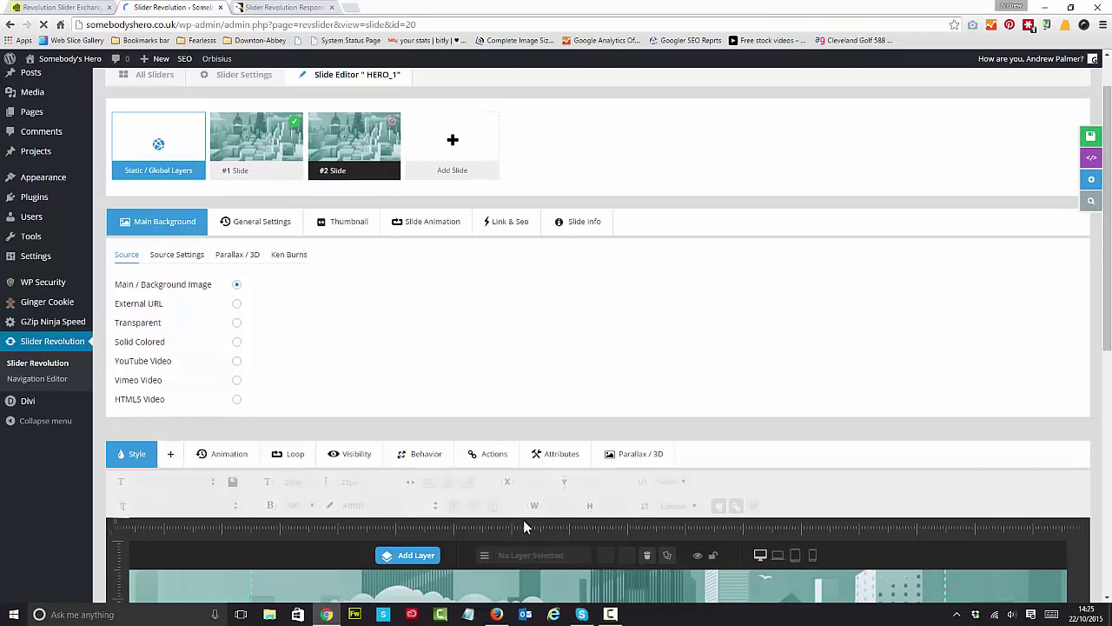
scroll(529, 360, down, 4)
scroll(527, 373, down, 4)
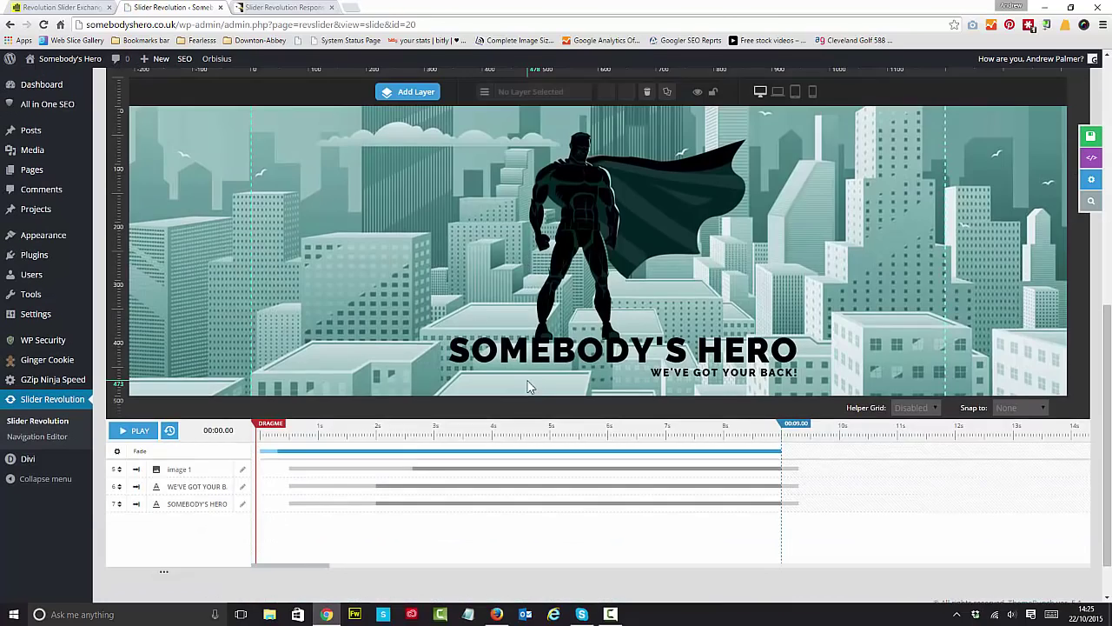
scroll(528, 379, up, 9)
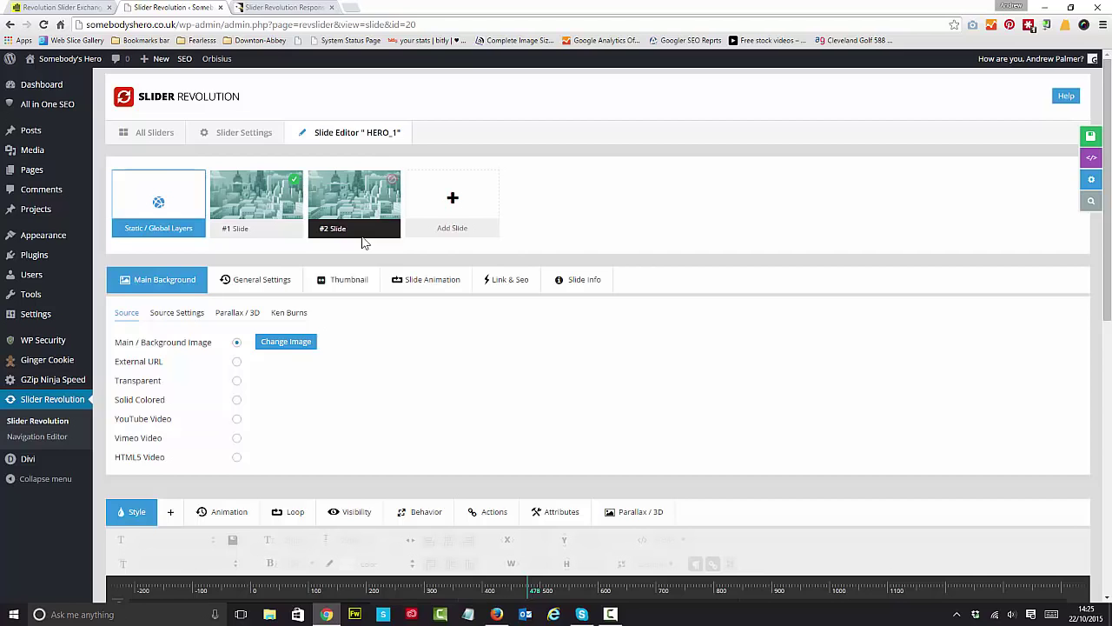
Insert newscarousel6.jpg, the golden mountain sunset, from the Media Library as the slide background.
click(290, 342)
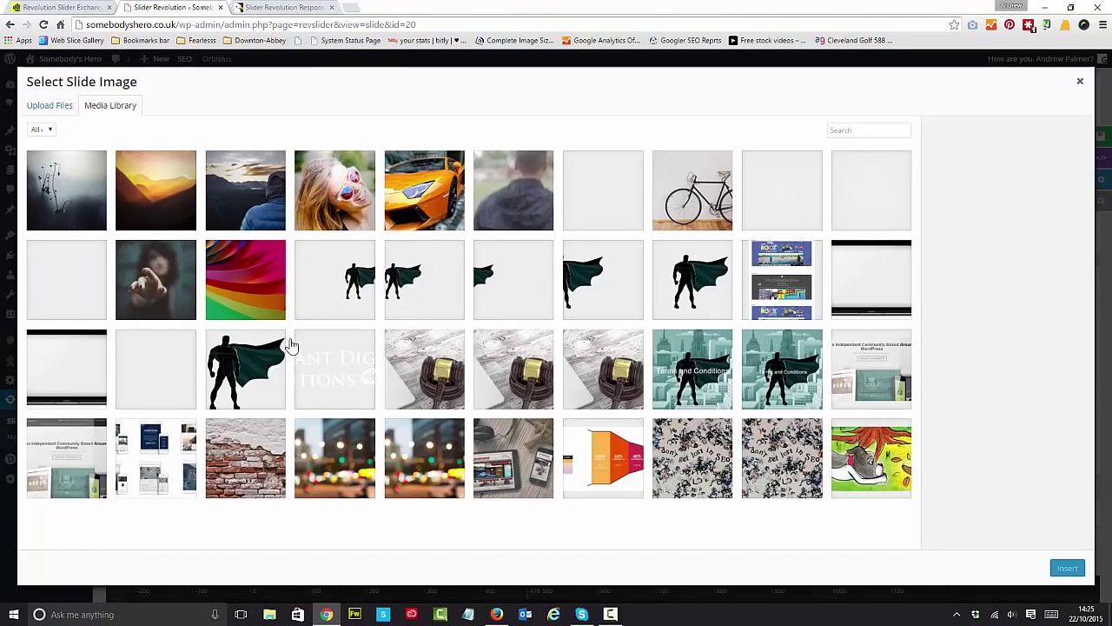
click(178, 201)
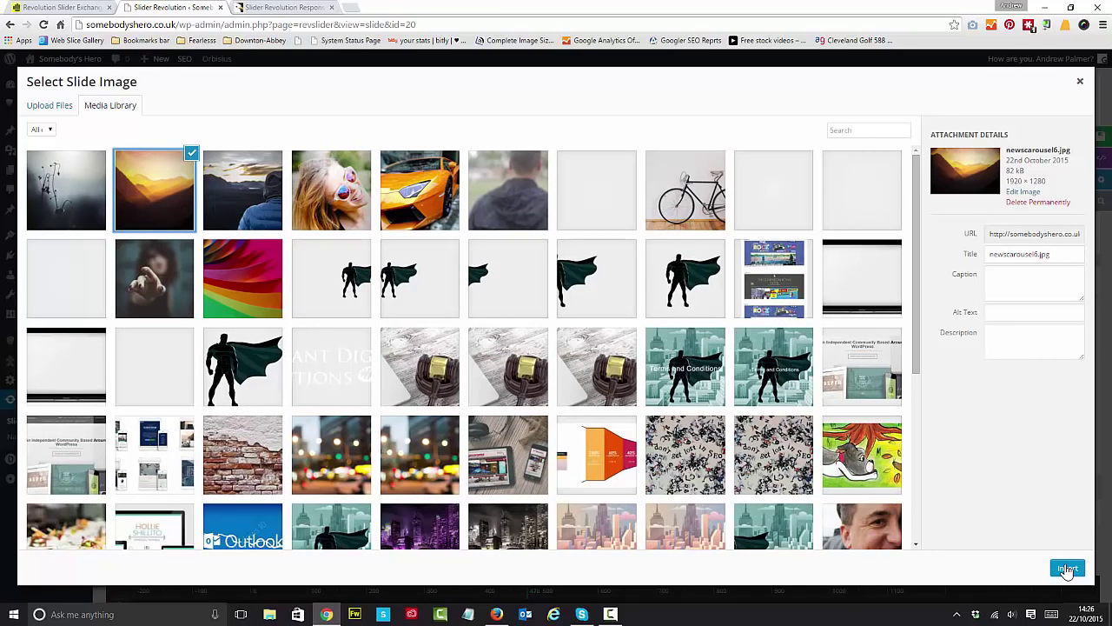
click(1068, 569)
scroll(571, 351, down, 6)
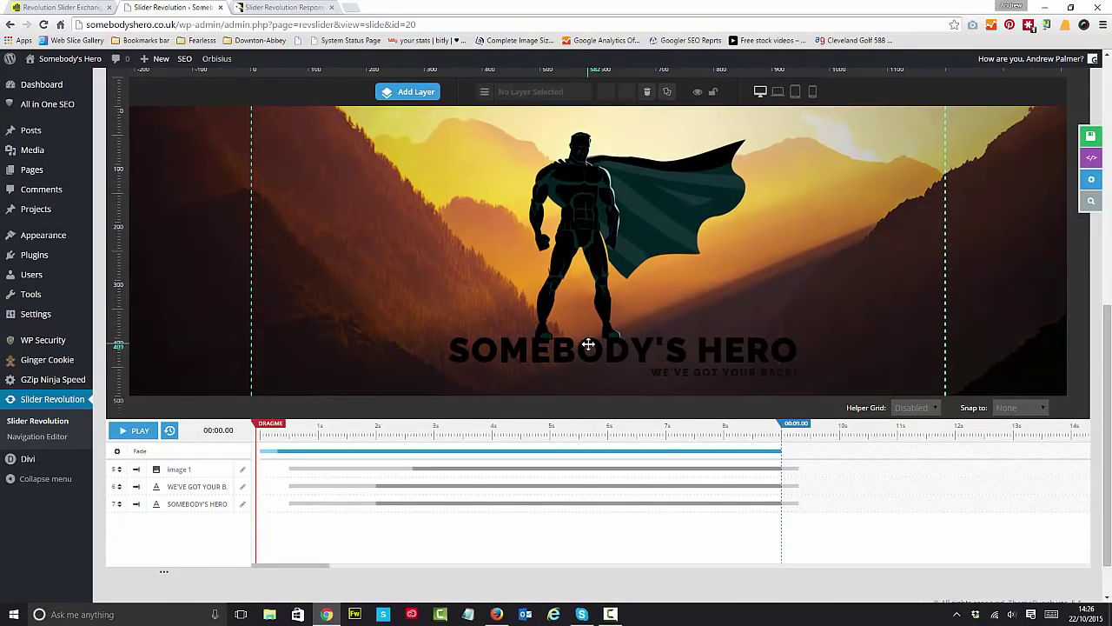
Change the SOMEBODY'S HERO title colour to white (#F7F7F7).
click(588, 344)
scroll(435, 287, up, 2)
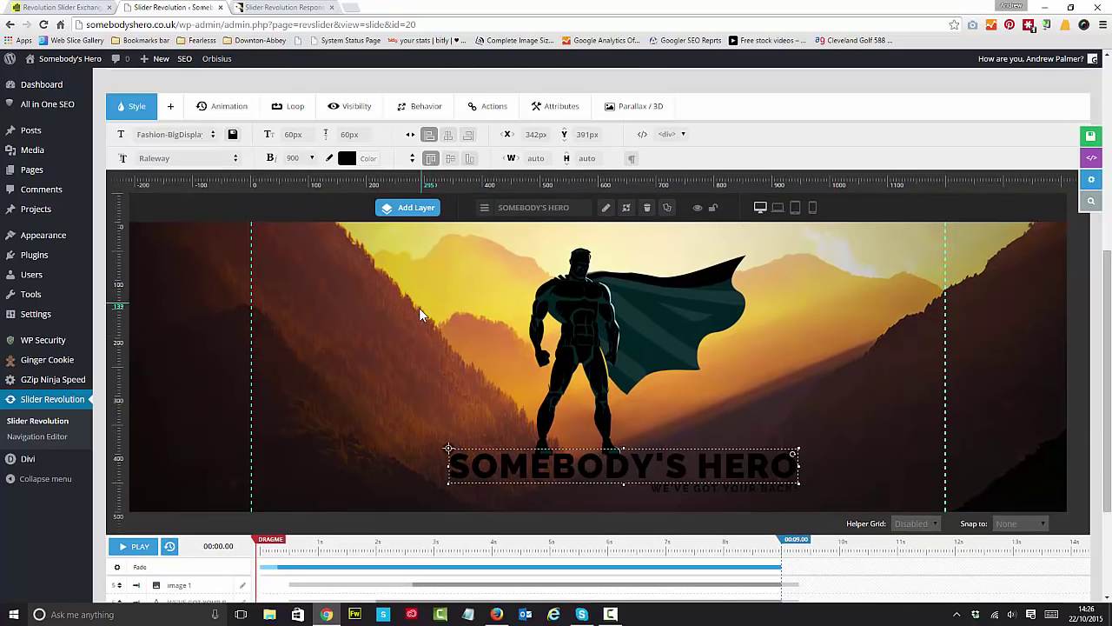
click(348, 159)
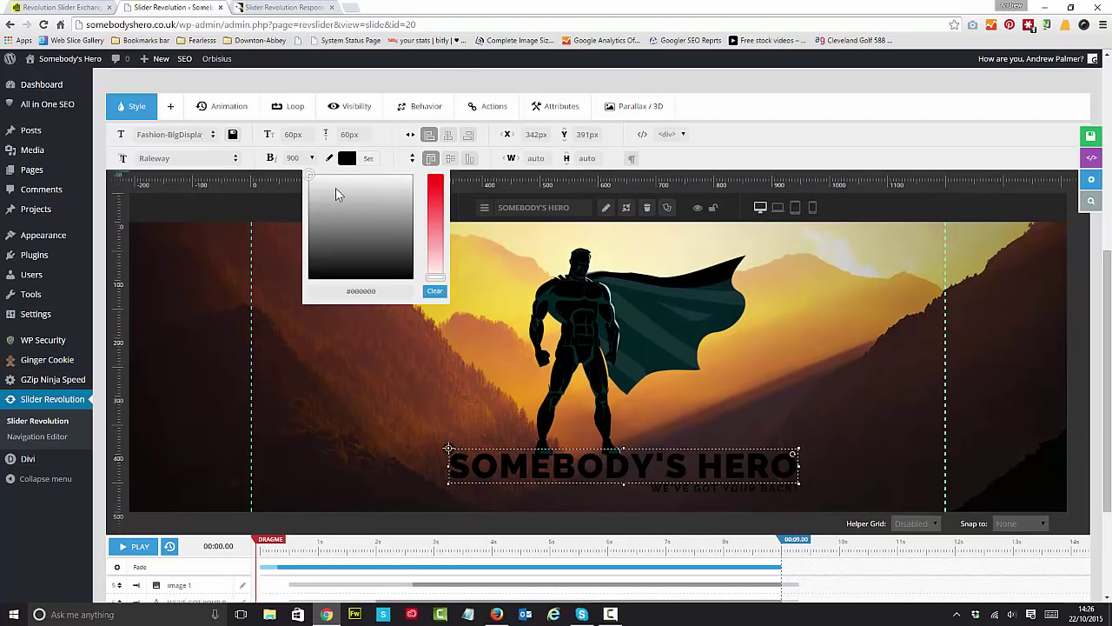
drag(368, 186, 402, 178)
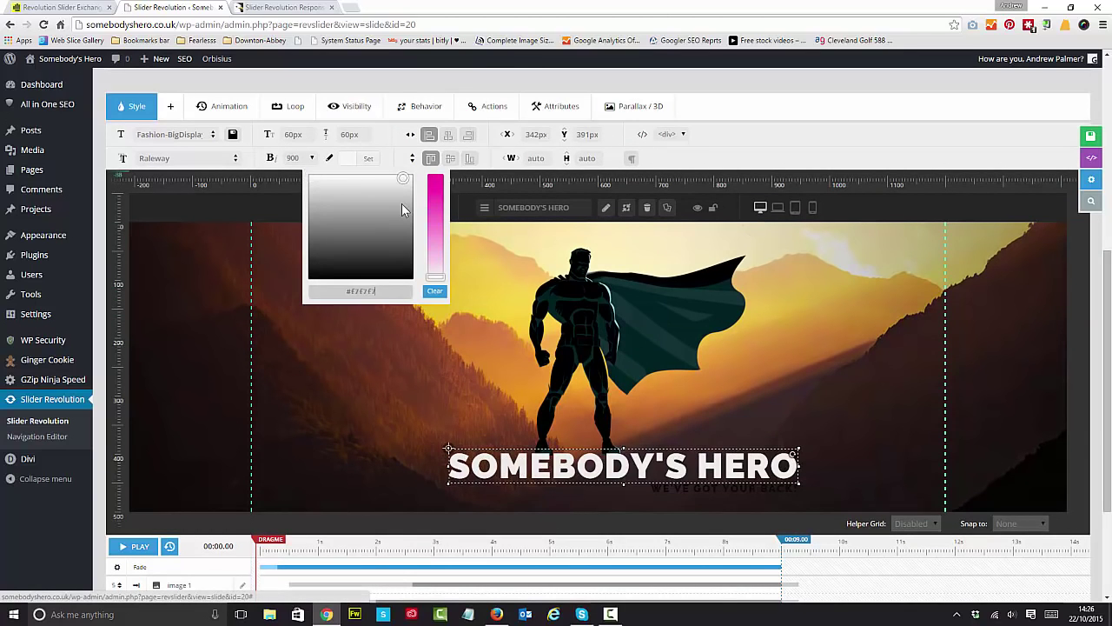
click(765, 478)
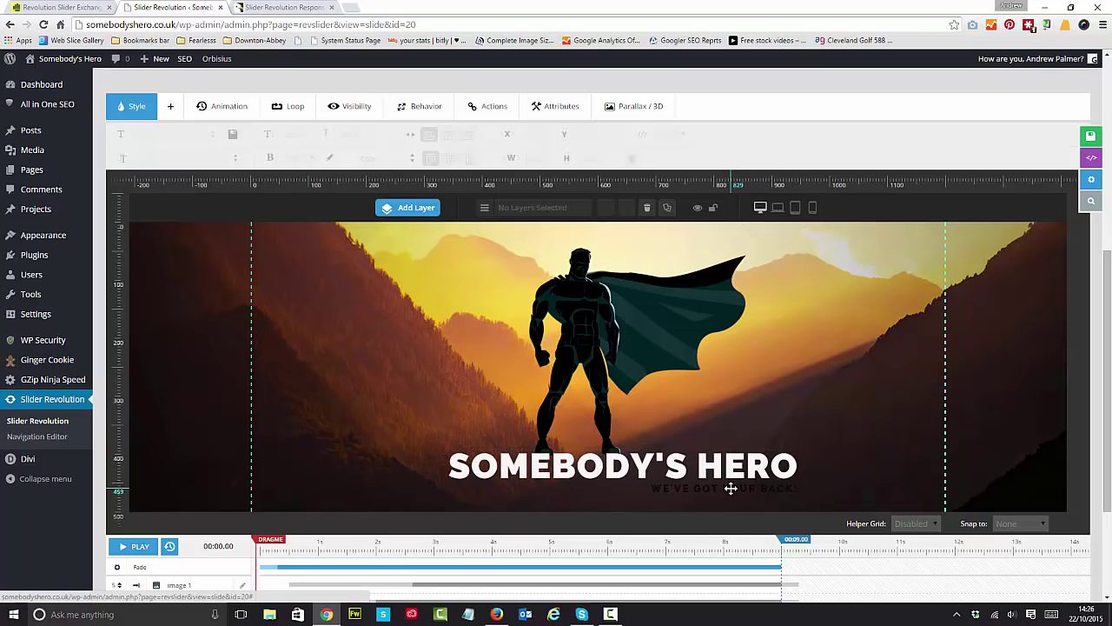
Change the WE'VE GOT YOUR BACK! tagline colour to white (#EDEDED).
click(731, 488)
click(367, 160)
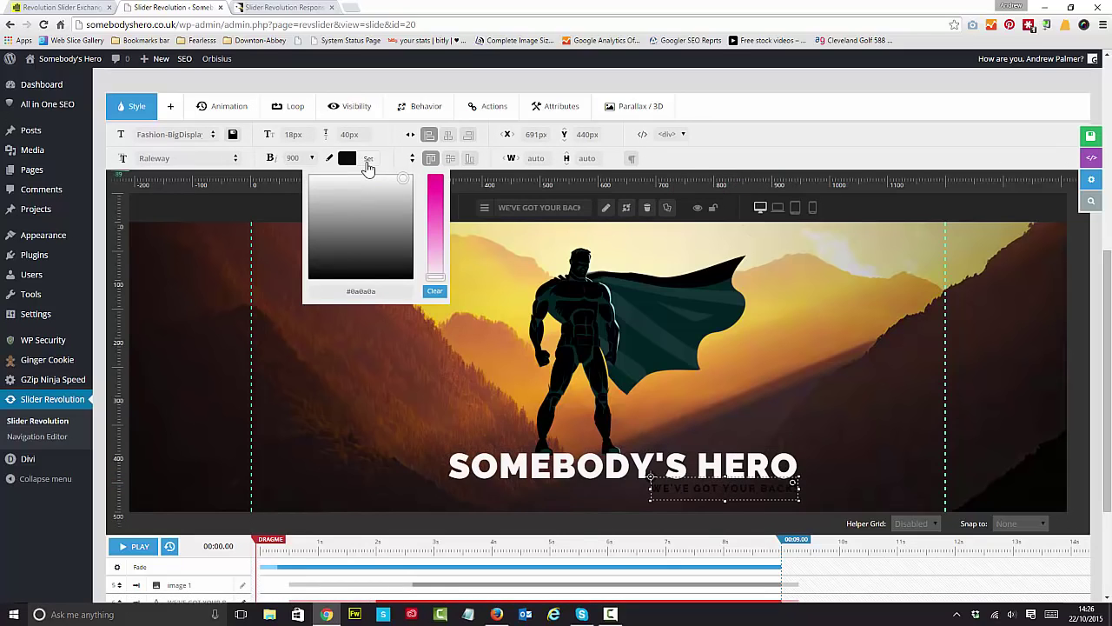
drag(332, 222, 316, 181)
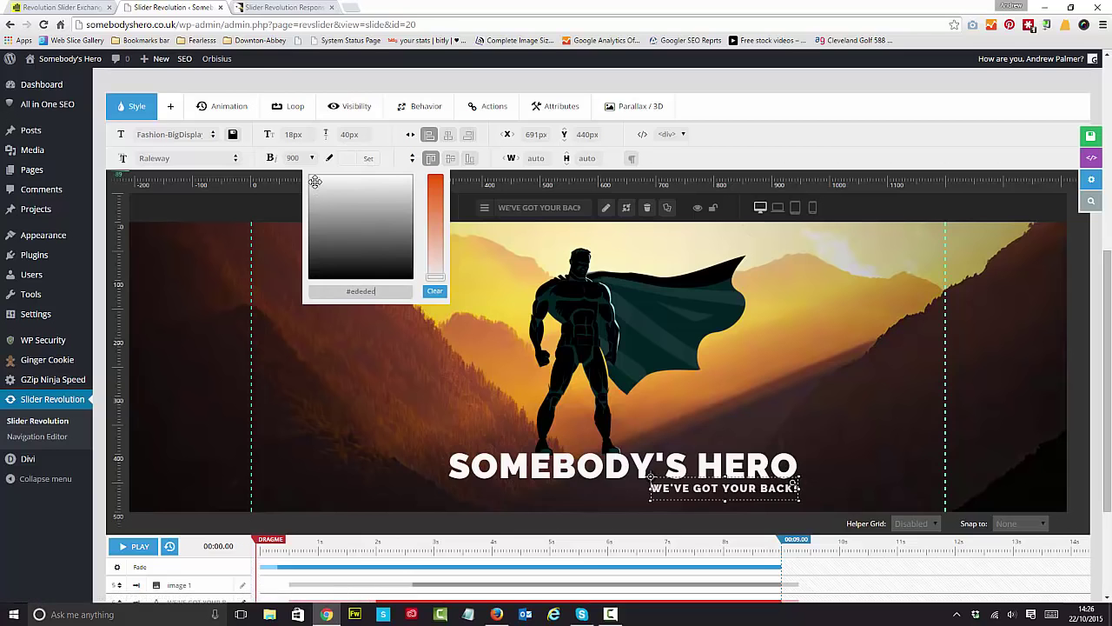
click(817, 366)
scroll(817, 366, down, 2)
scroll(820, 374, up, 2)
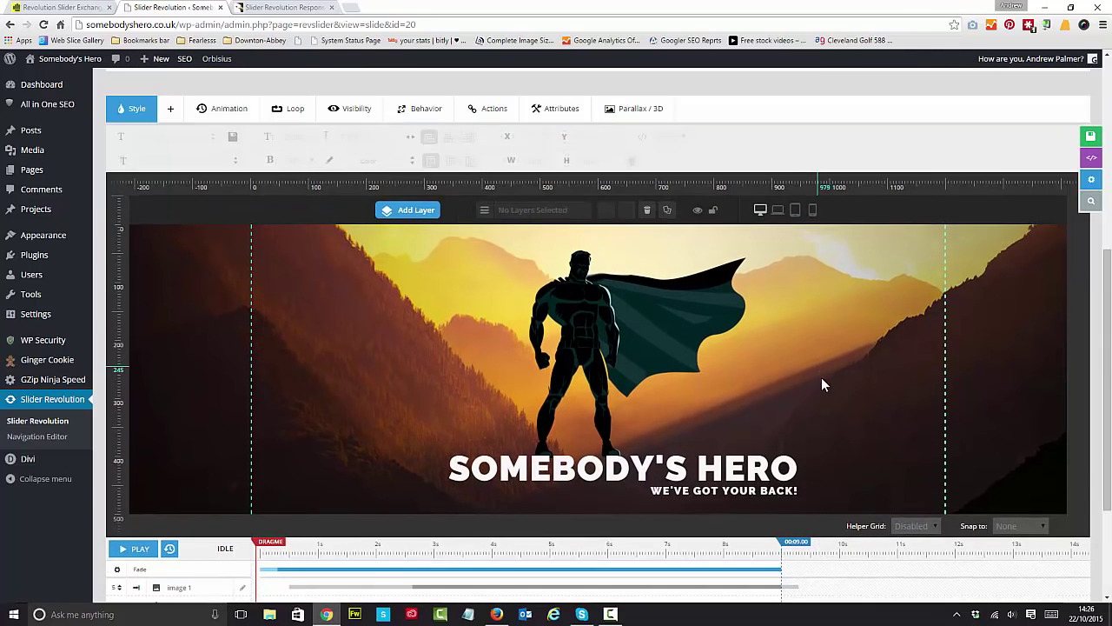
scroll(823, 384, down, 2)
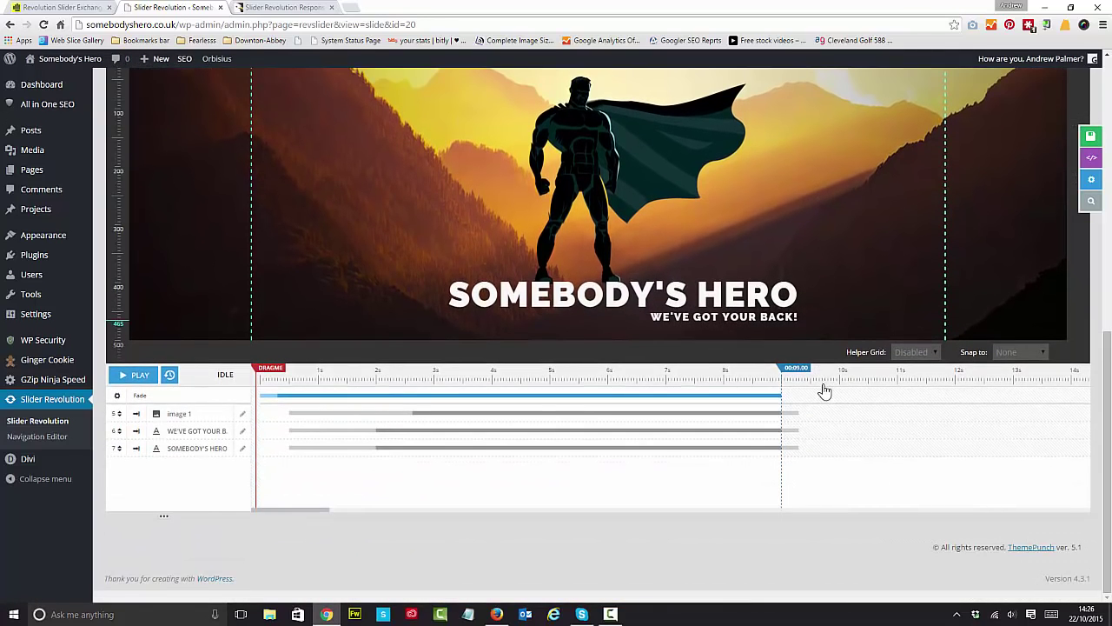
Reselect the SOMEBODY'S HERO title and bring up its style template list.
click(548, 296)
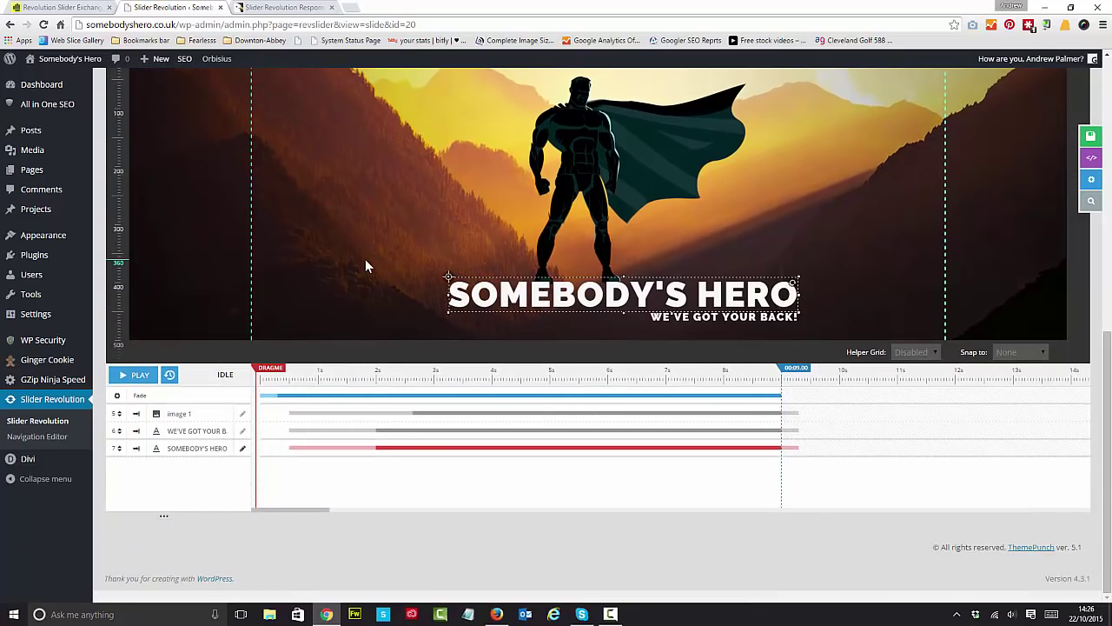
scroll(365, 259, up, 2)
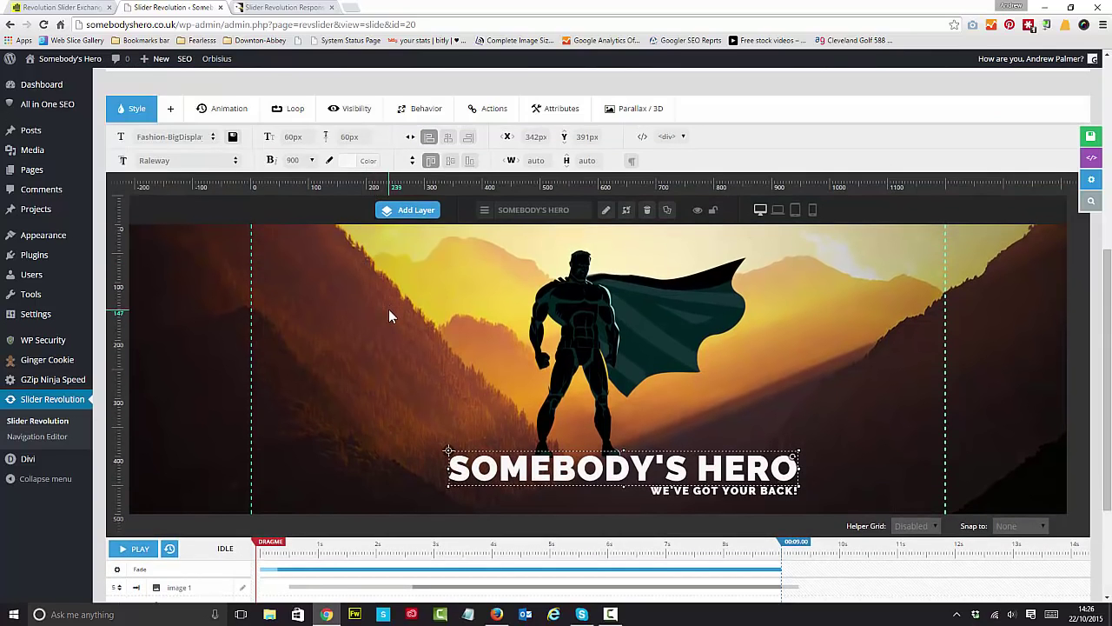
click(211, 137)
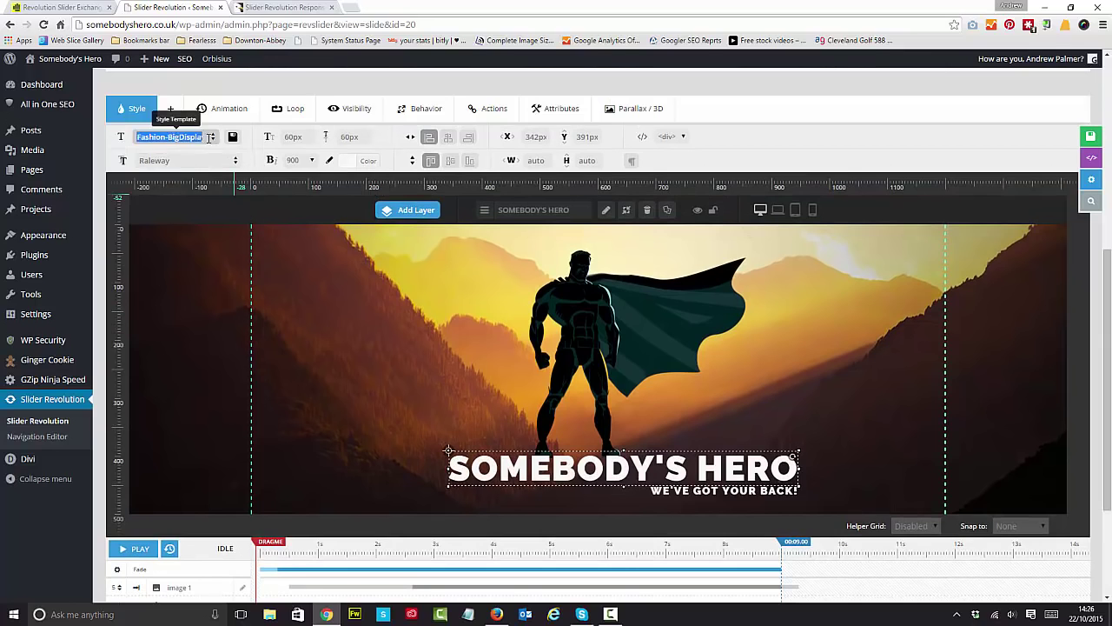
click(214, 139)
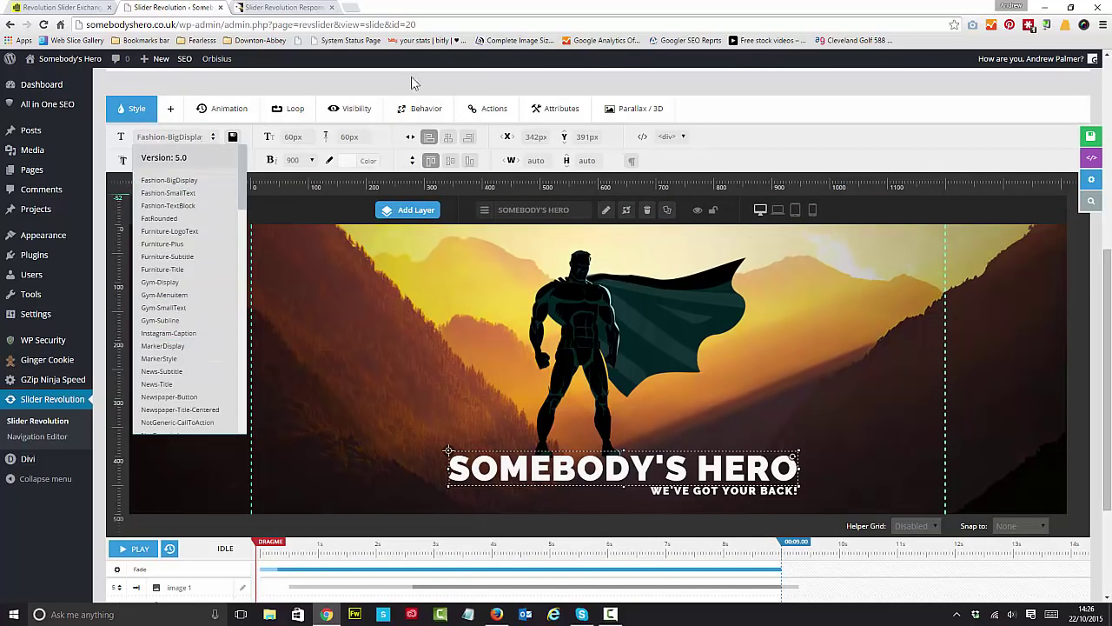
Give the SOMEBODY'S HERO title a Fade-In entrance animation.
click(230, 108)
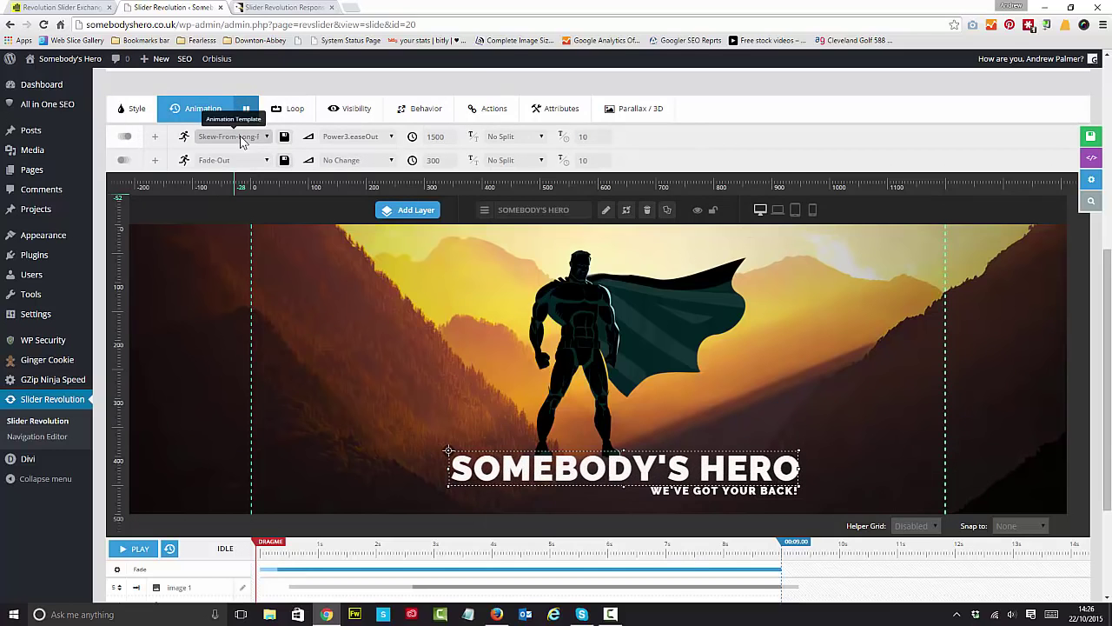
click(240, 136)
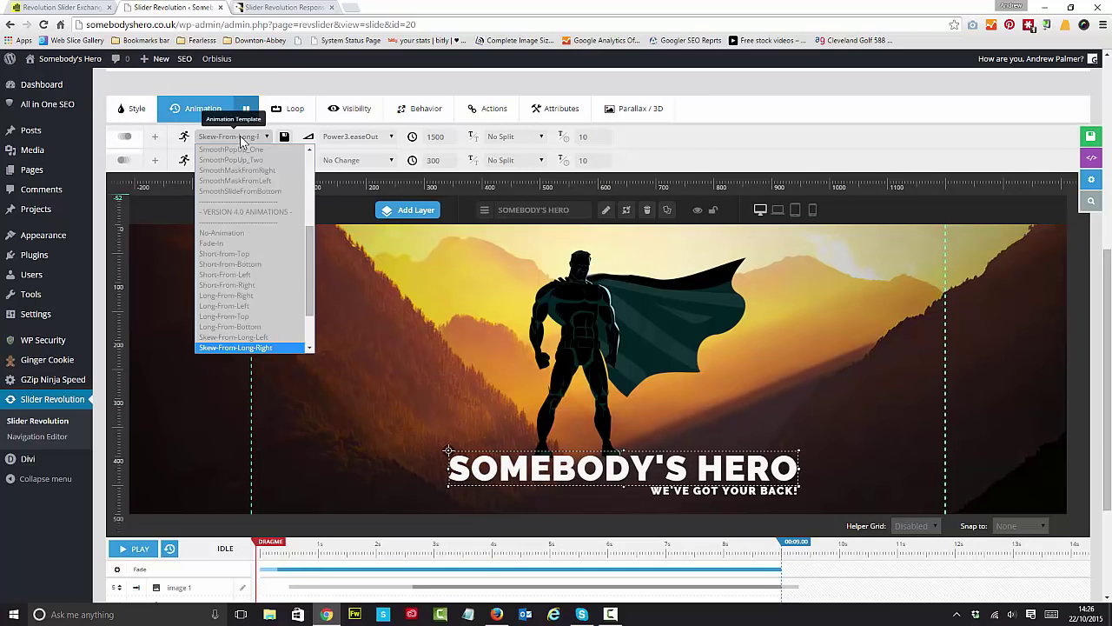
click(243, 247)
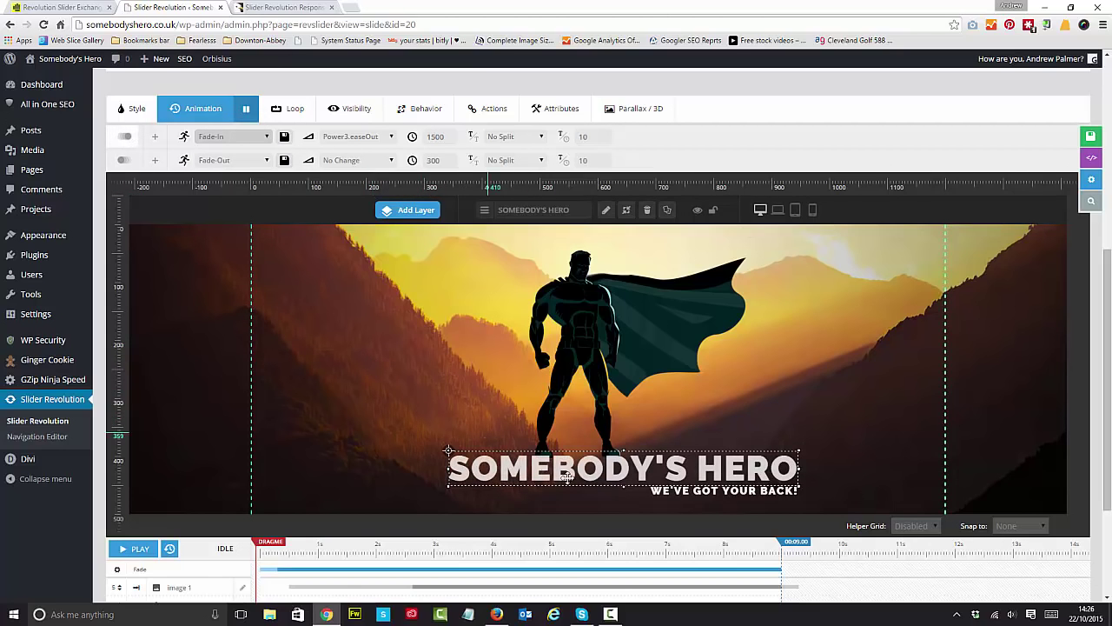
Give the WE'VE GOT YOUR BACK! tagline a Short-From-Right entrance animation.
click(697, 492)
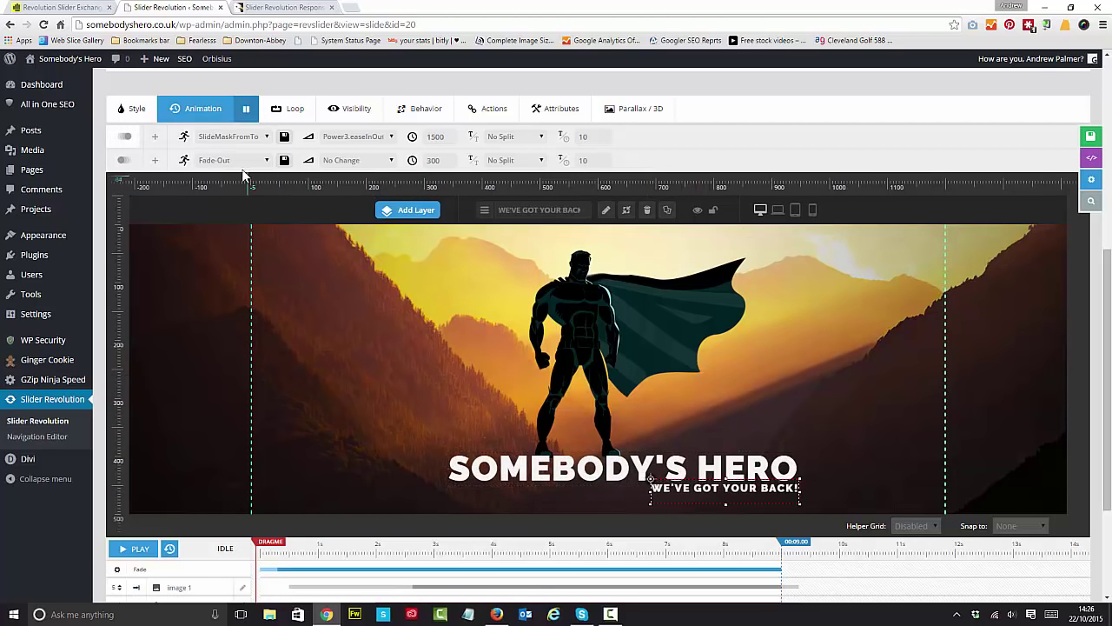
click(236, 138)
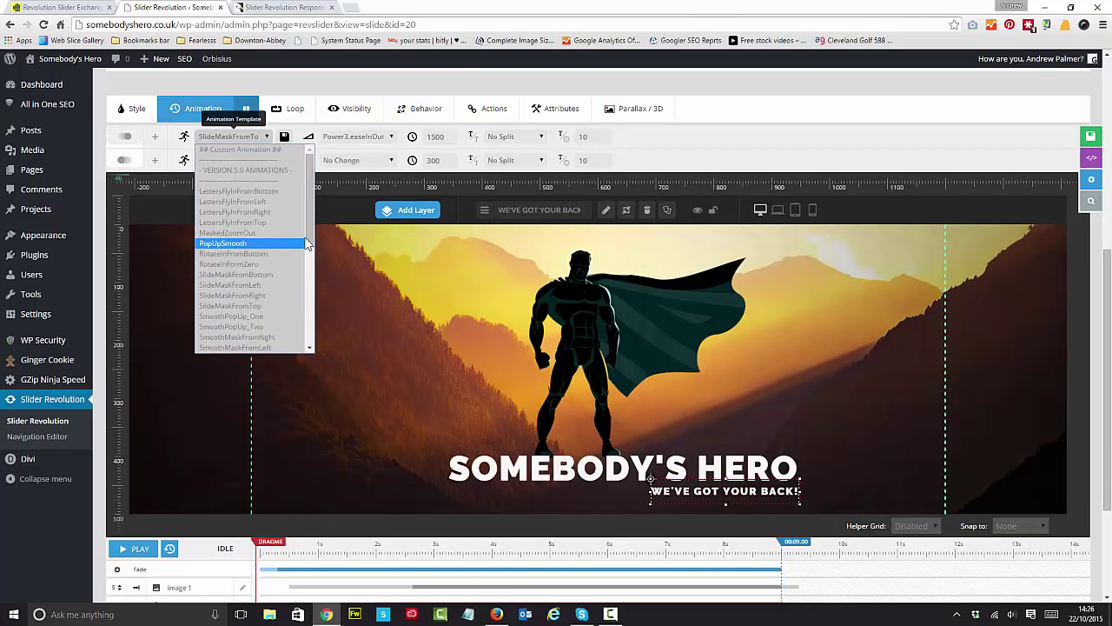
scroll(312, 270, down, 5)
scroll(310, 324, down, 2)
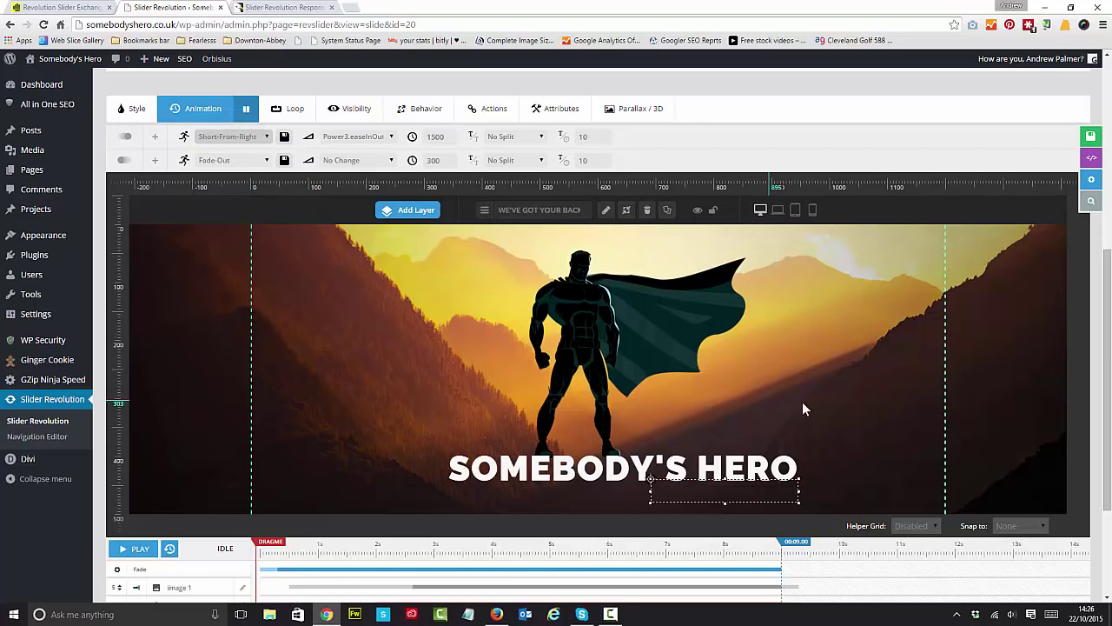
Play and pause the slide's animation preview.
scroll(874, 401, down, 2)
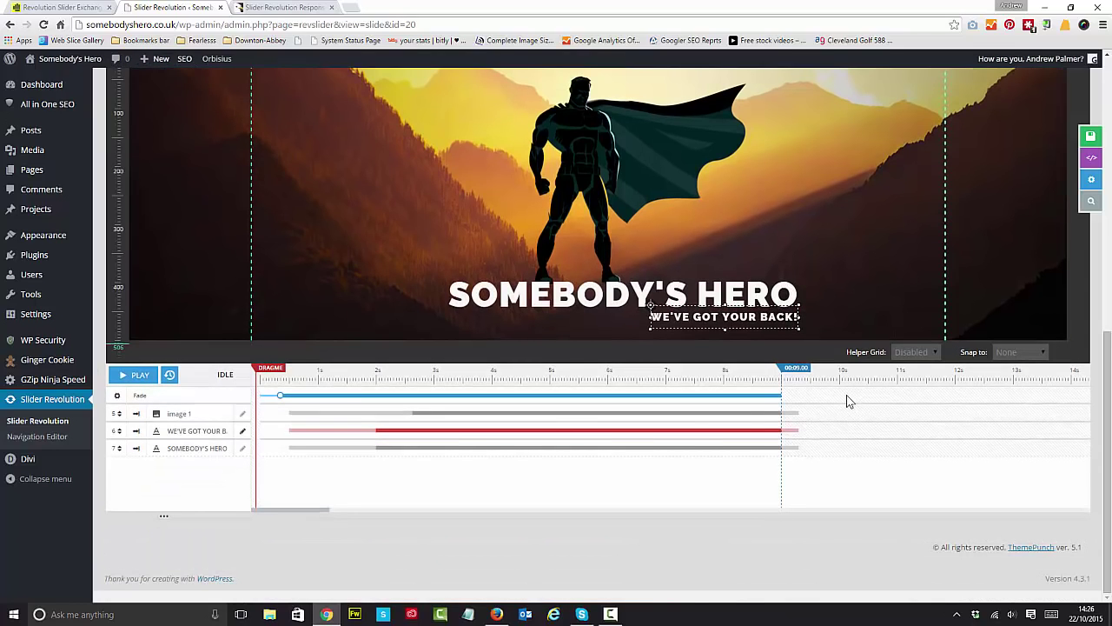
click(139, 375)
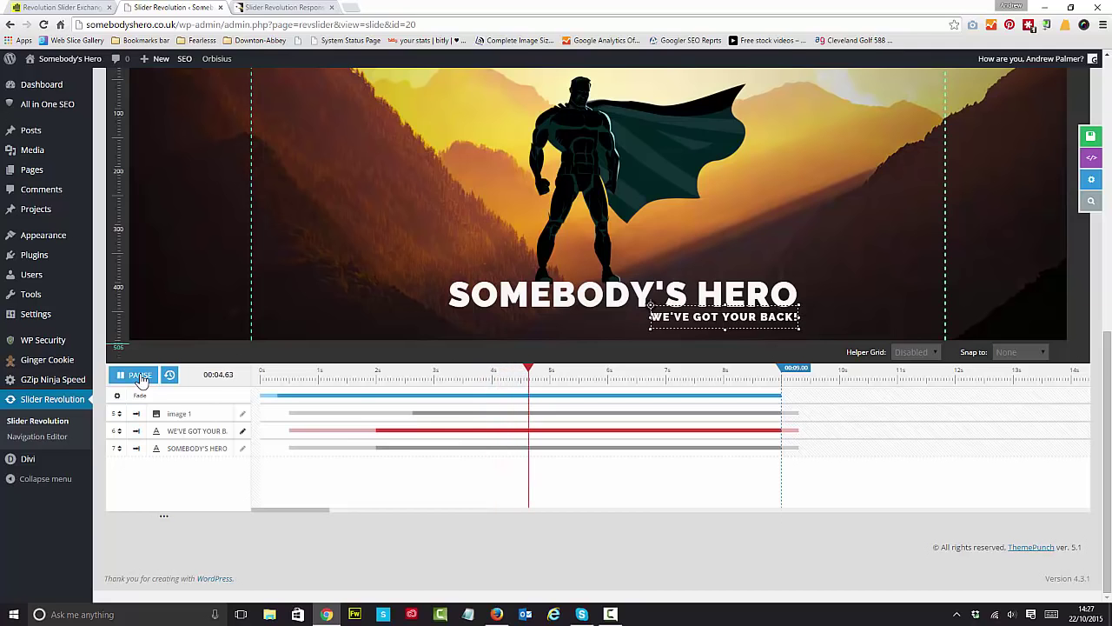
click(139, 375)
scroll(669, 522, up, 3)
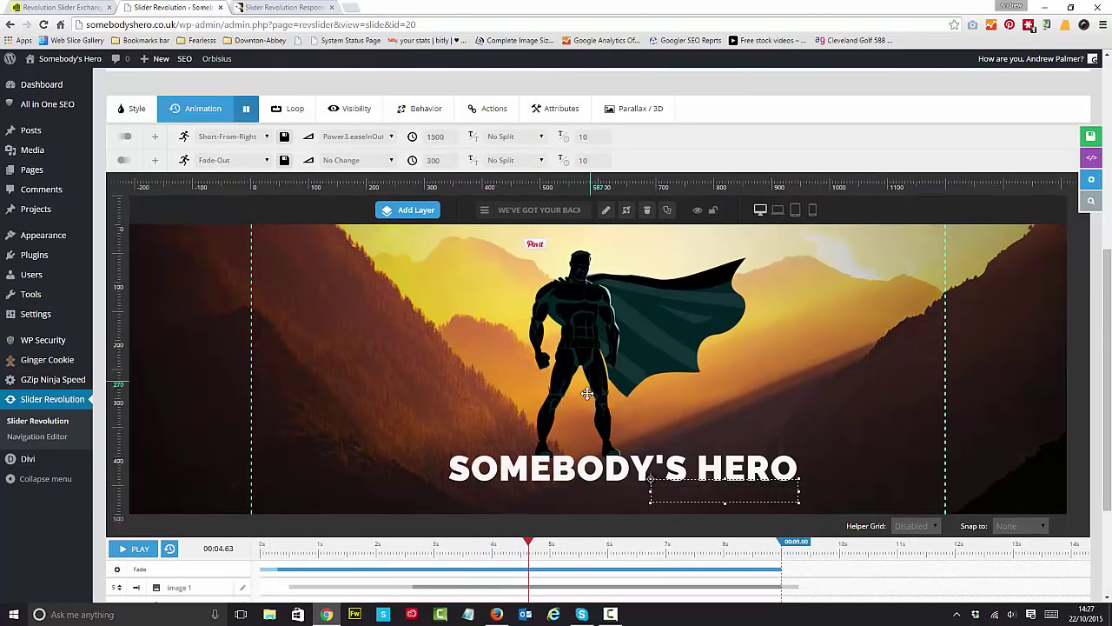
Check the superhero image layer's Skew-From-Long-Left 2130 ms entrance, then clear the selection.
click(587, 365)
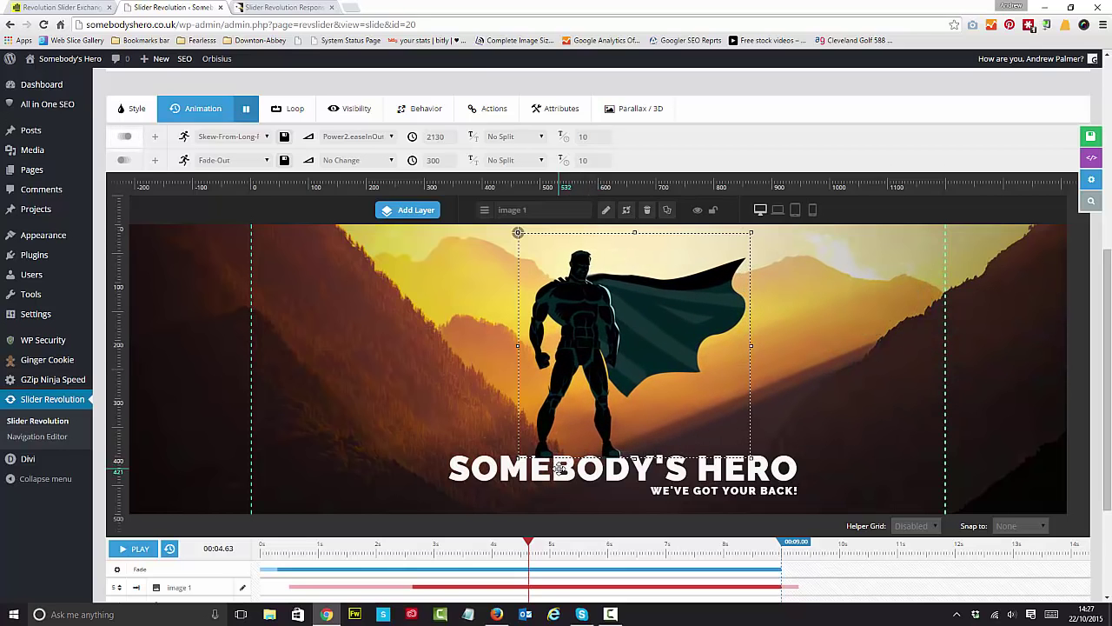
click(434, 434)
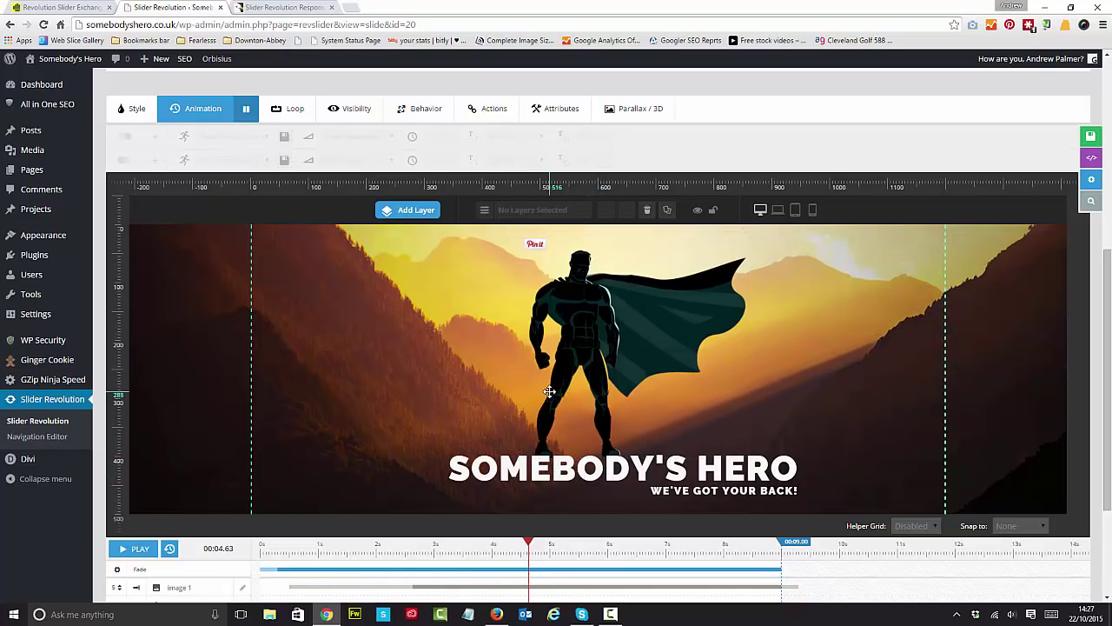
click(562, 377)
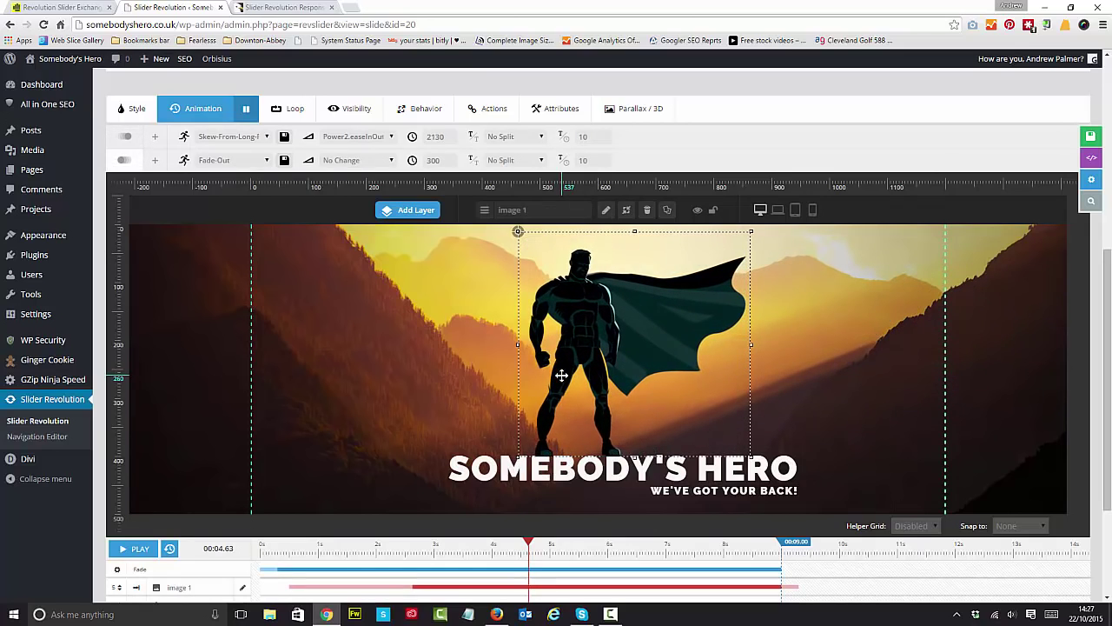
click(459, 377)
scroll(352, 463, down, 1)
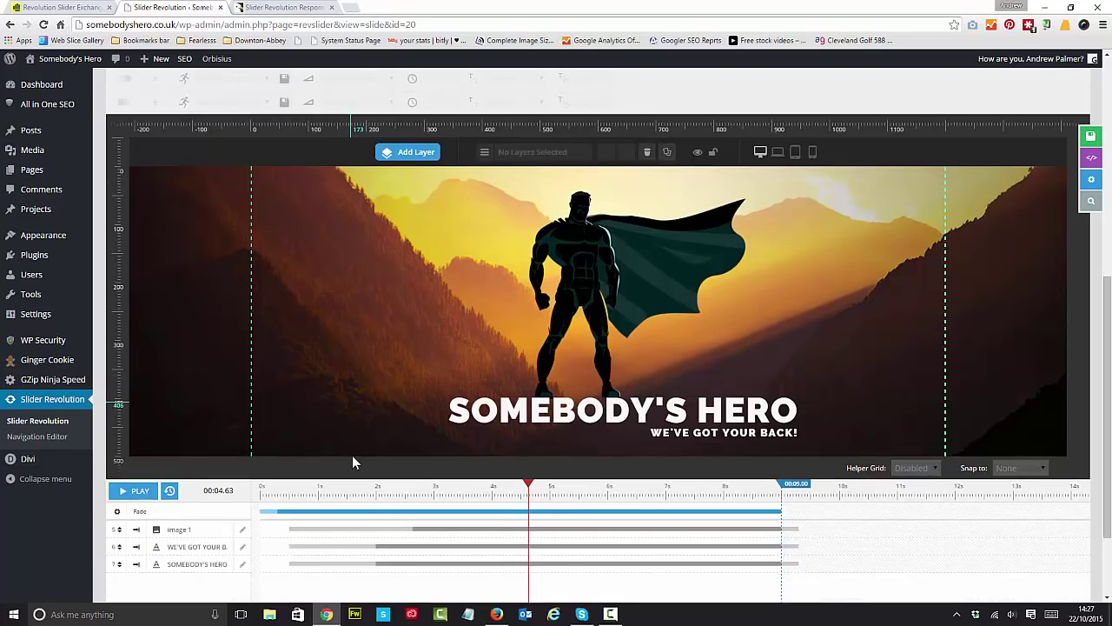
scroll(352, 463, down, 2)
Play the #2 Slide timeline preview, then save it with Save Slide.
click(133, 381)
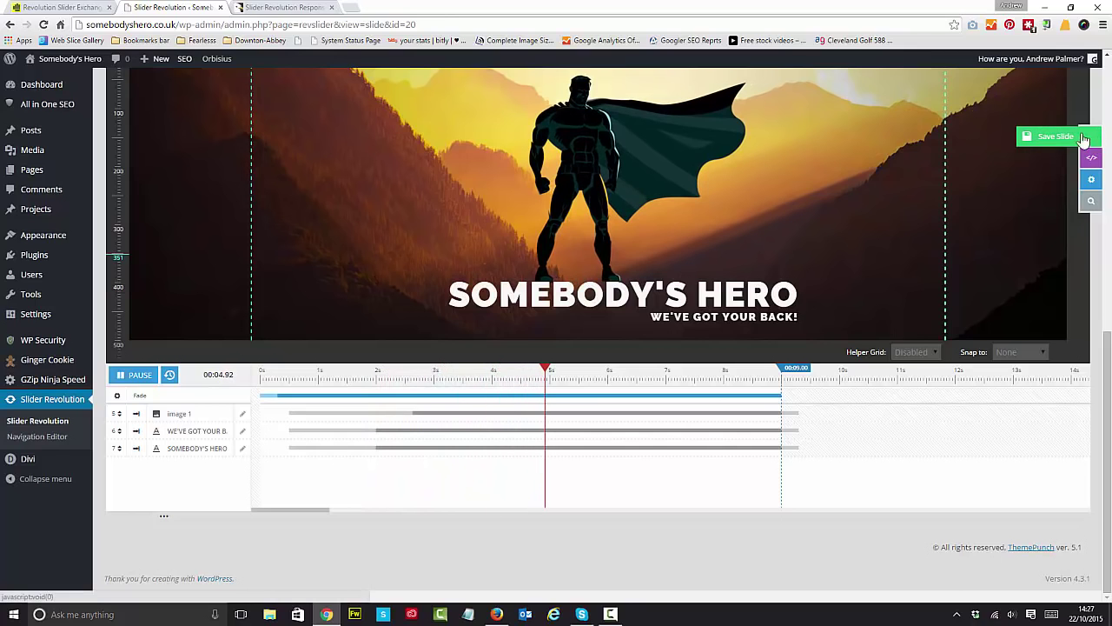
click(1059, 138)
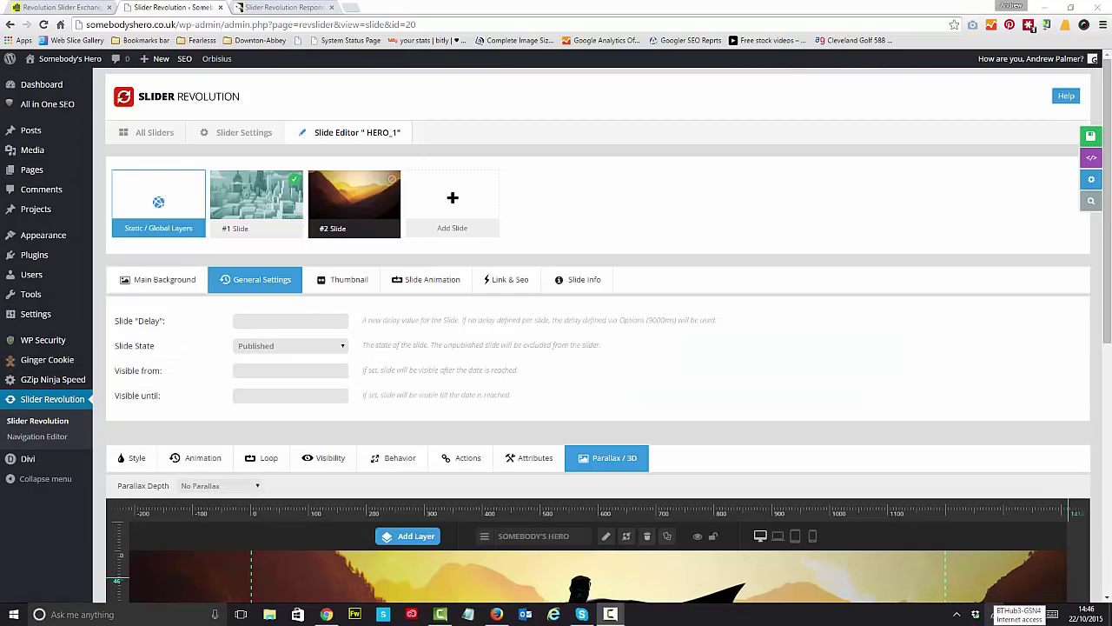
Mark #2 Slide as the active Hero Slide and open Visit Site in a new tab.
mouse_move(298, 190)
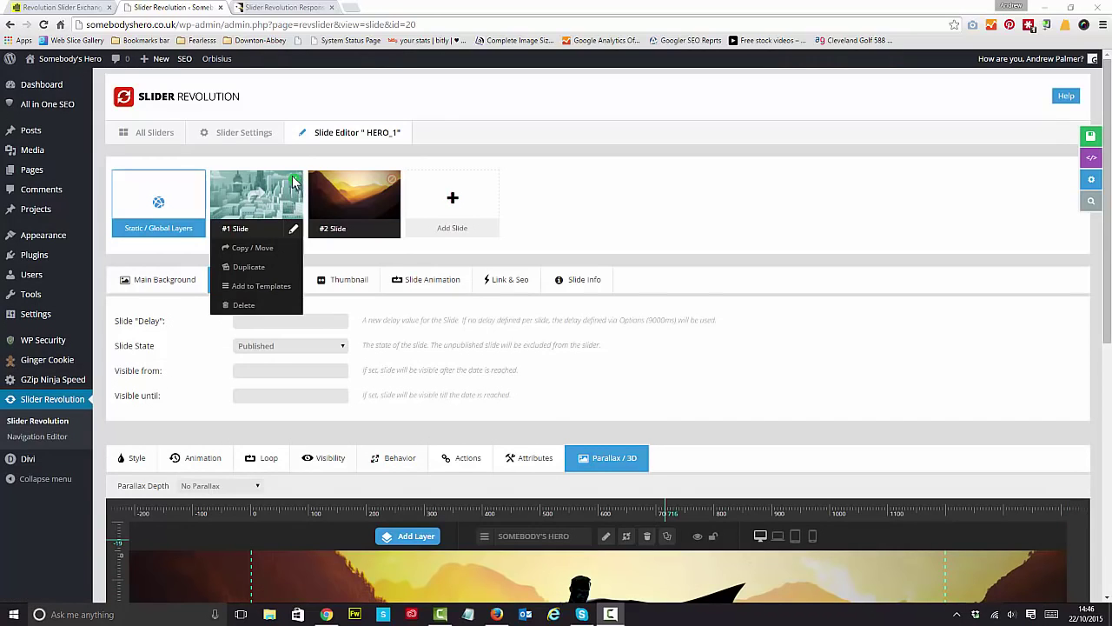
mouse_move(310, 220)
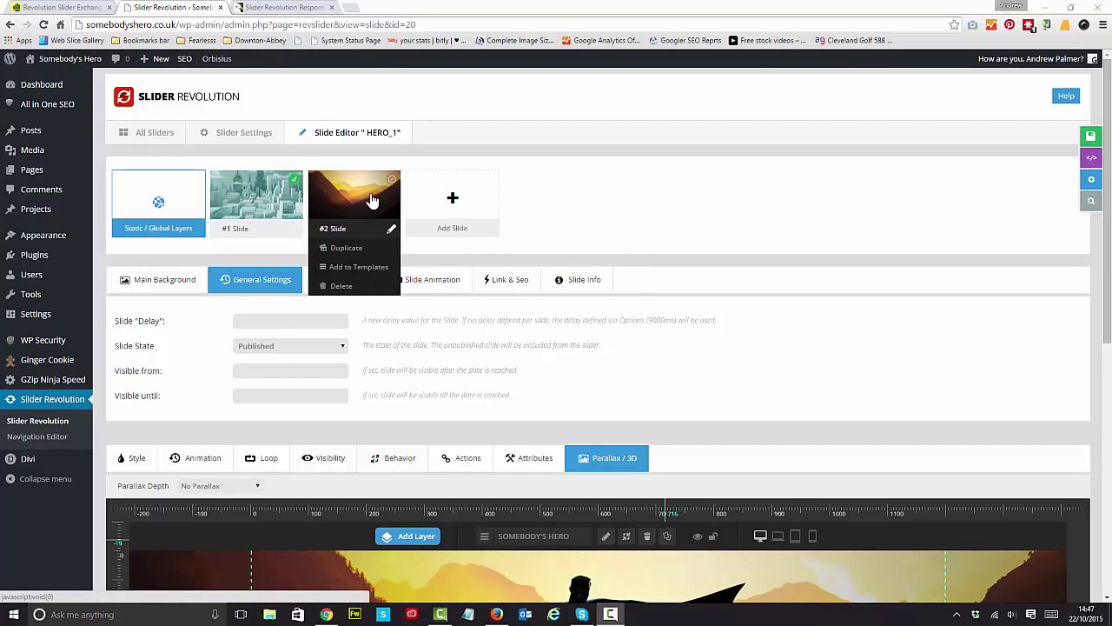
click(444, 212)
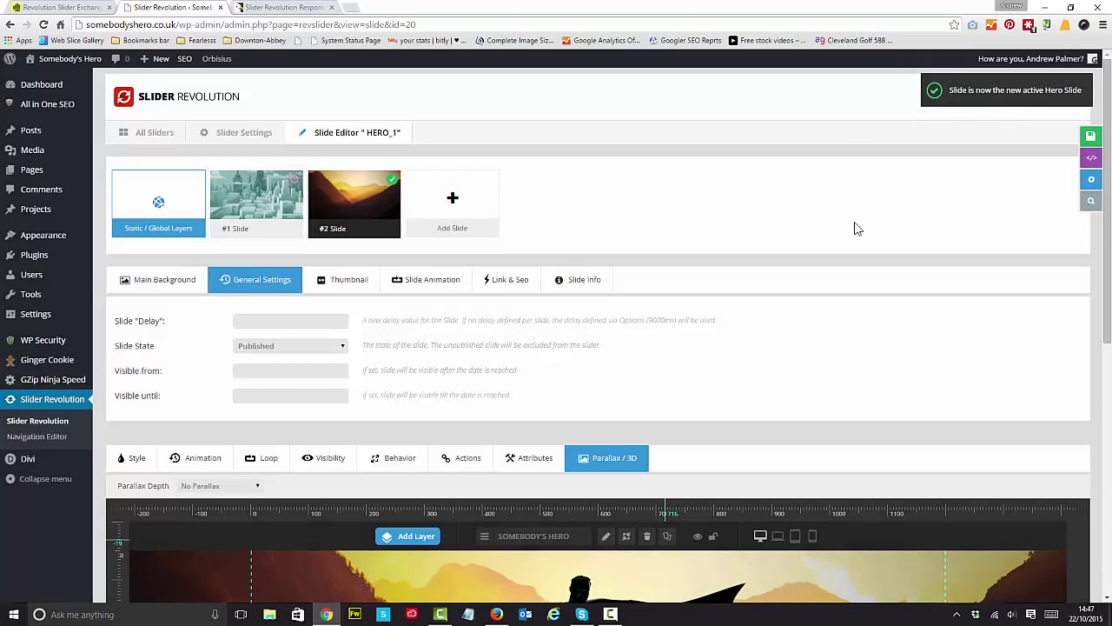
right_click(67, 85)
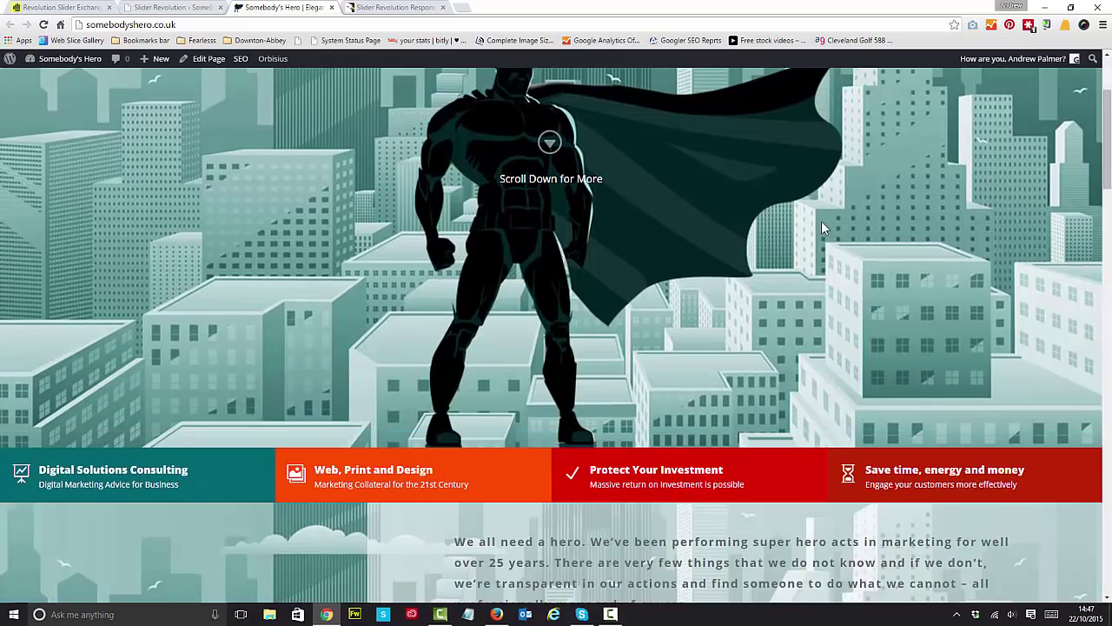
scroll(822, 222, down, 3)
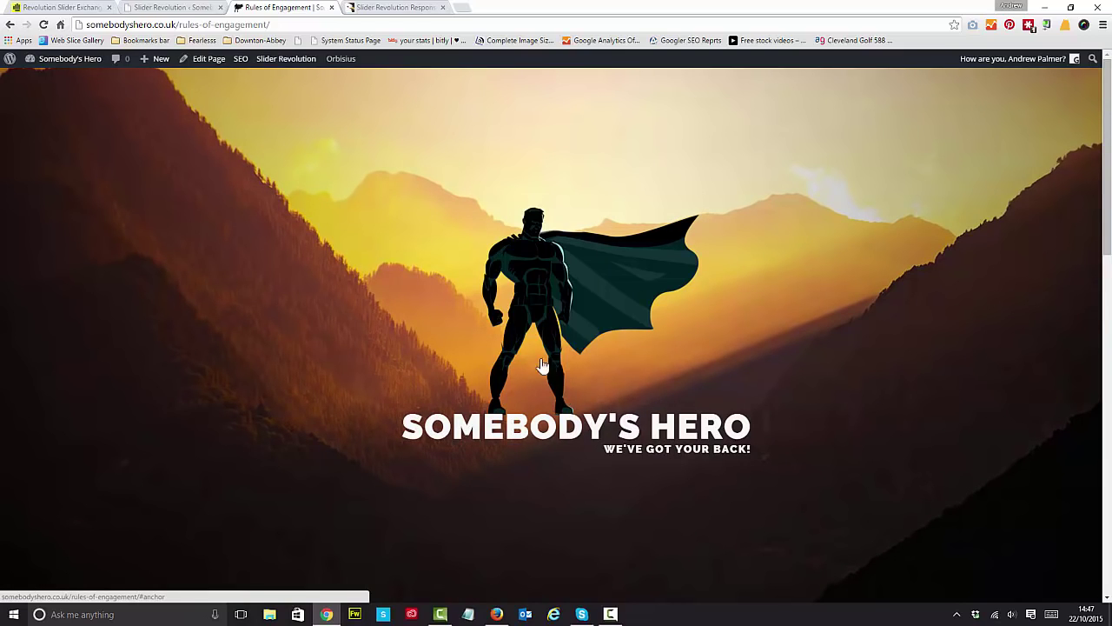
On the live page, jump down from the banner to the Rules of Engagement article text.
click(442, 346)
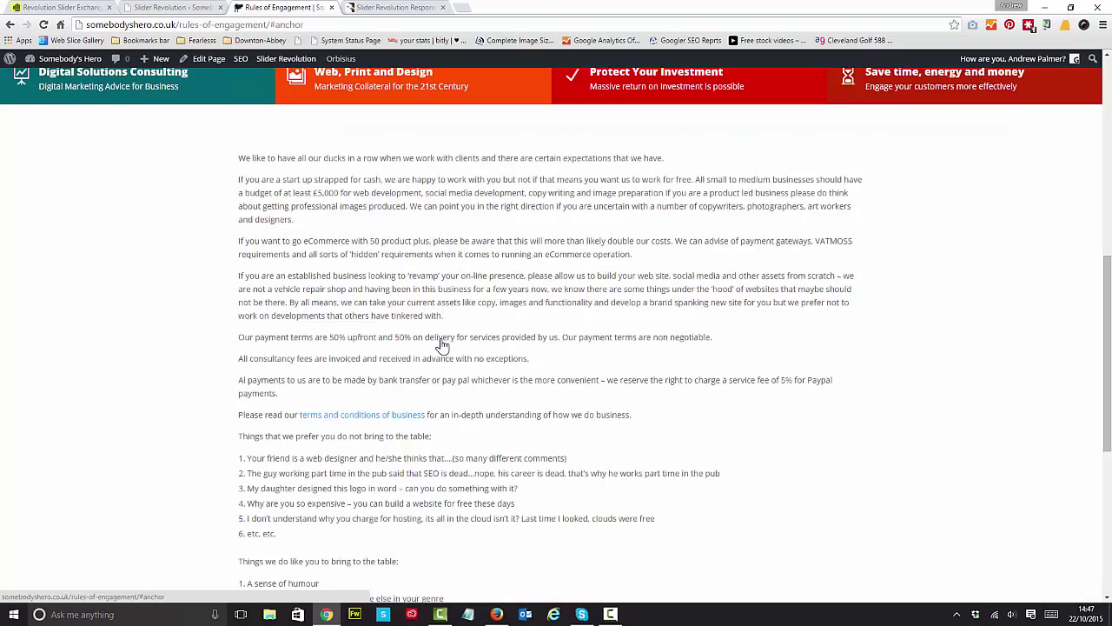
drag(236, 157, 402, 370)
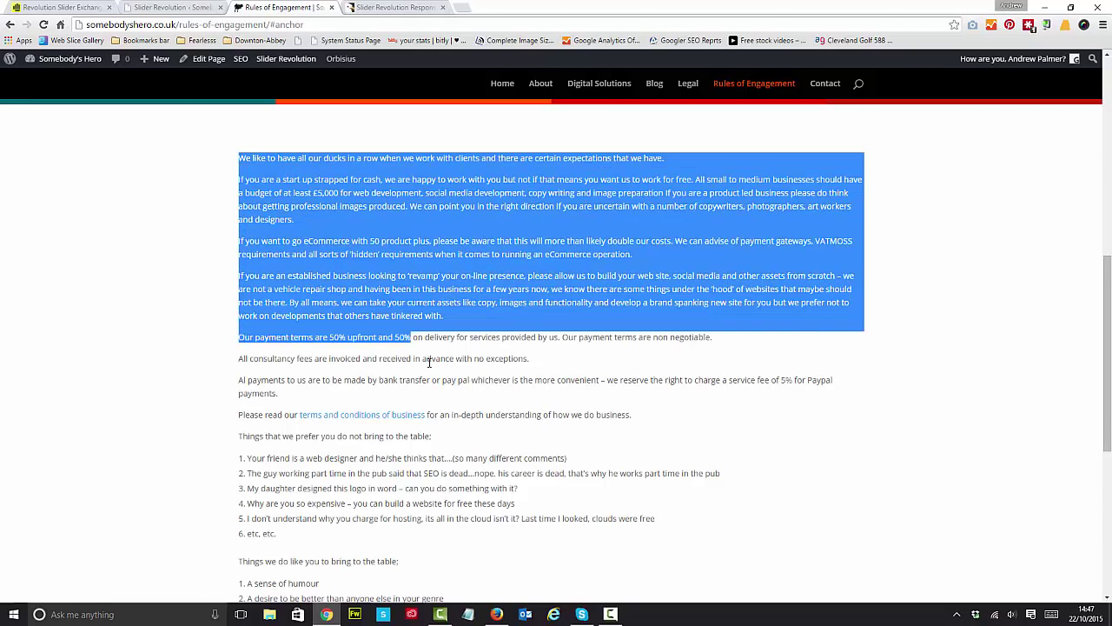
click(402, 382)
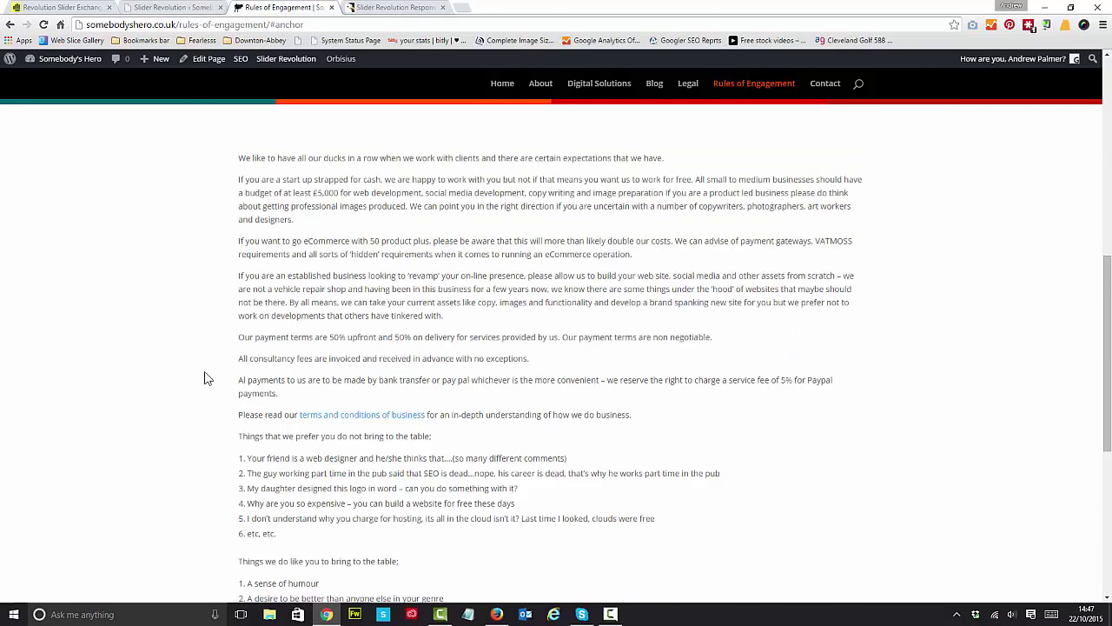
Retest the banner's jump-down link several times, returning each time to the SOMEBODY'S HERO banner.
scroll(207, 379, up, 7)
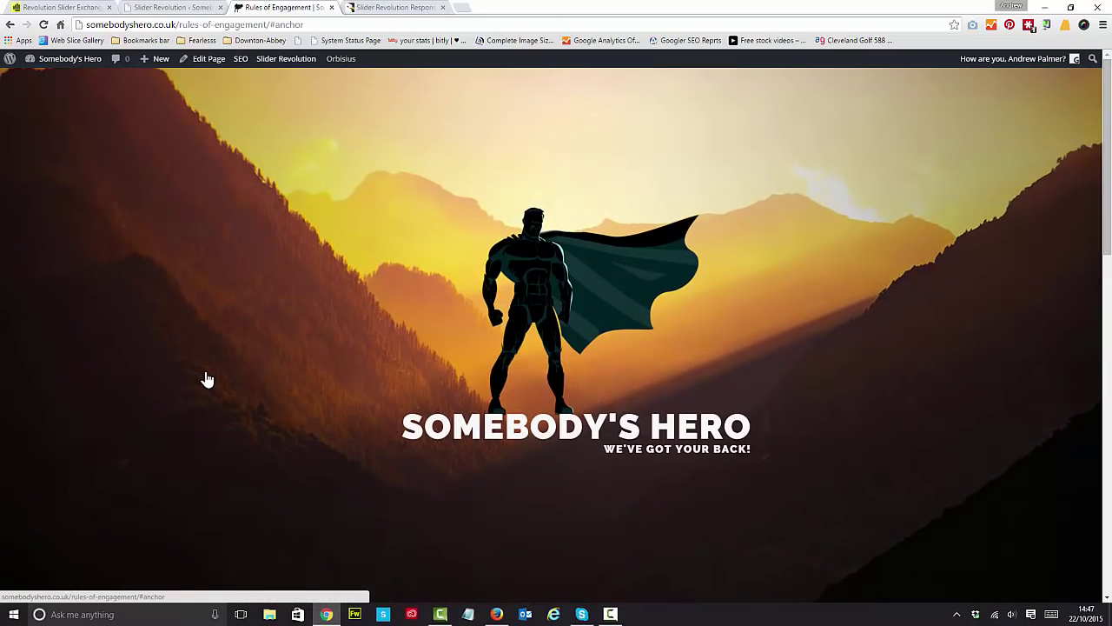
click(388, 282)
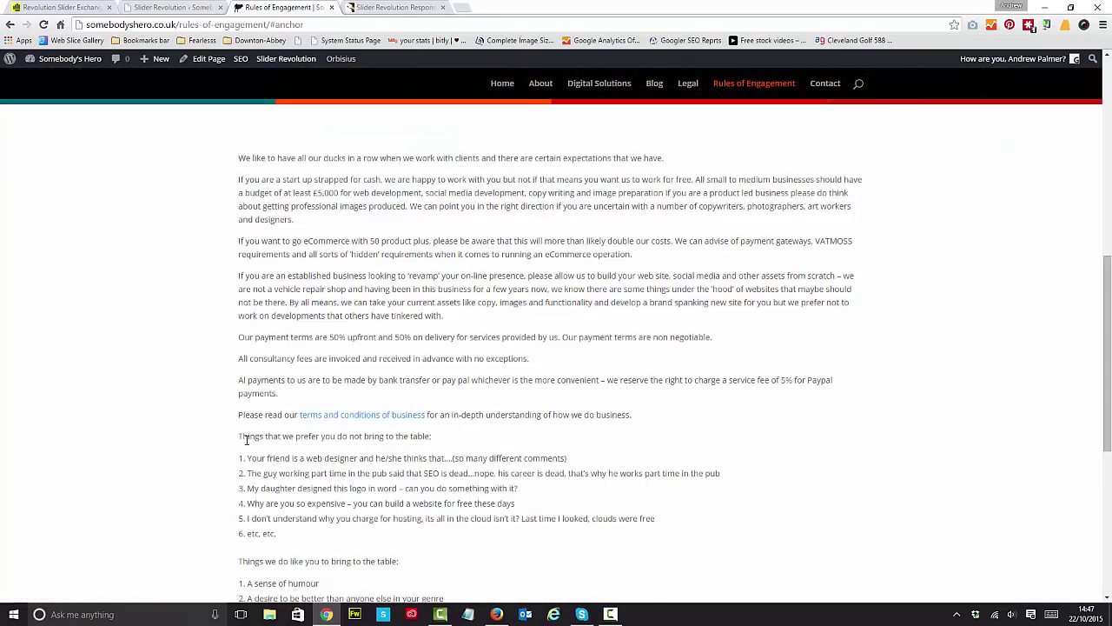
scroll(246, 439, up, 7)
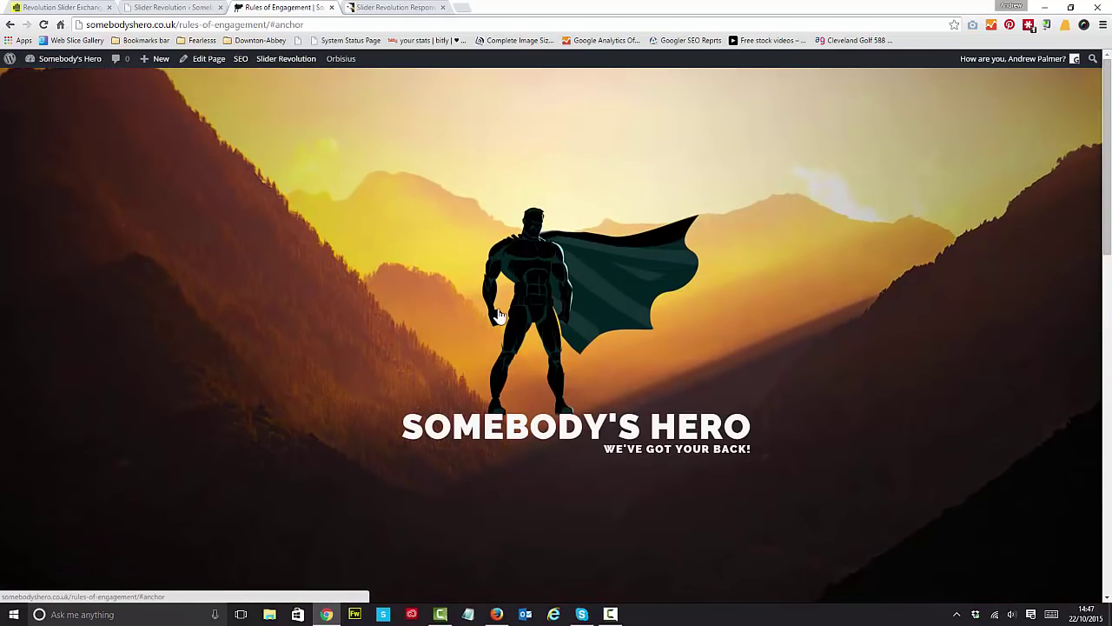
click(441, 320)
scroll(335, 381, up, 6)
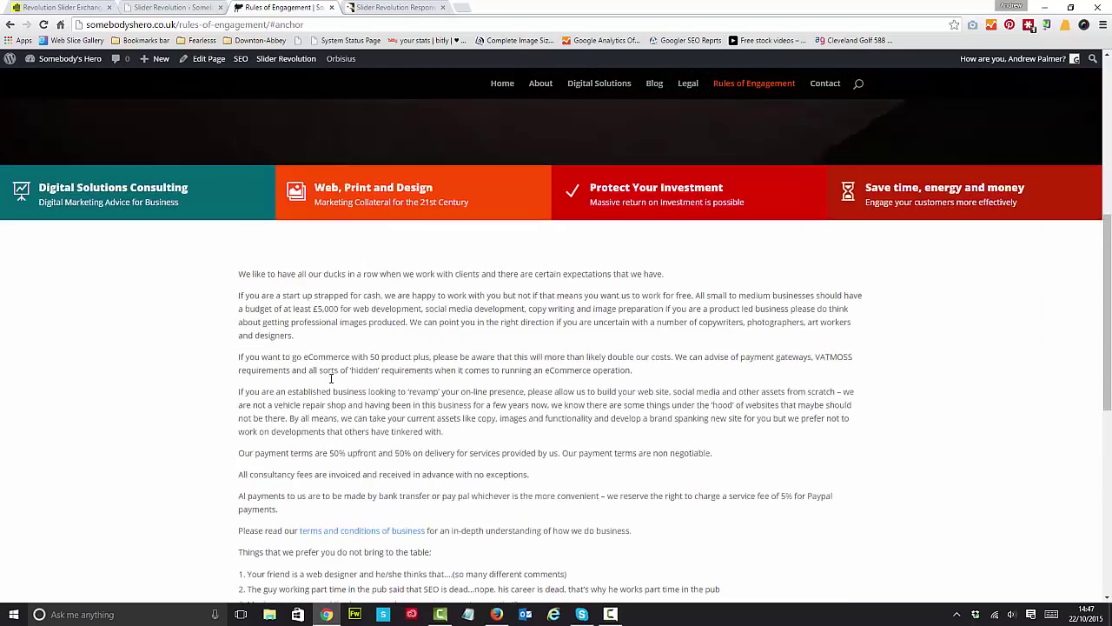
scroll(333, 385, up, 2)
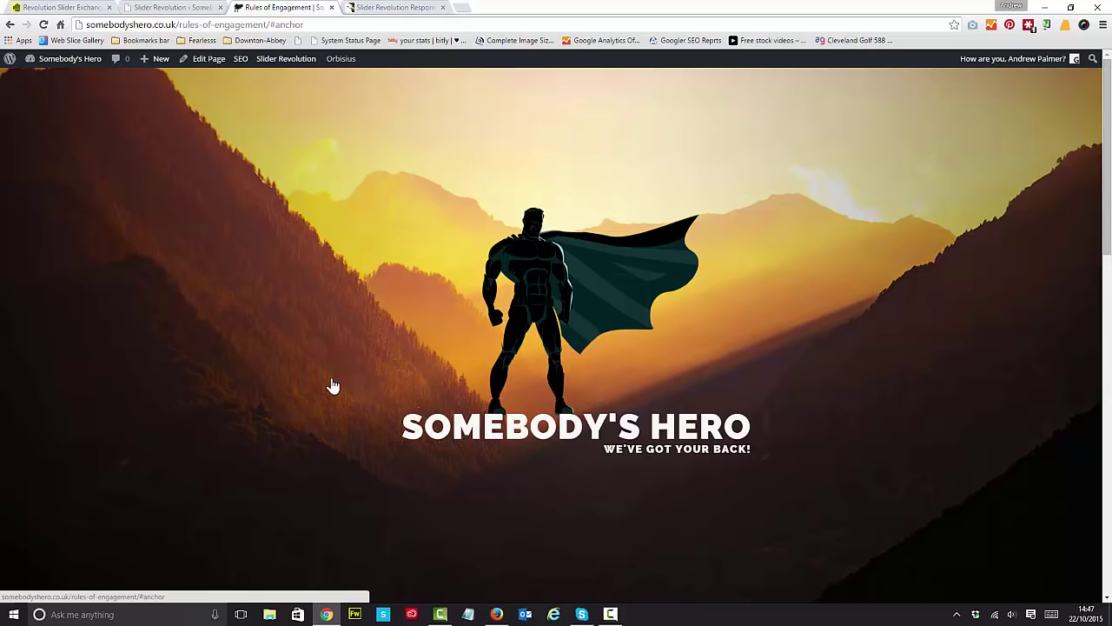
click(515, 299)
scroll(411, 436, up, 8)
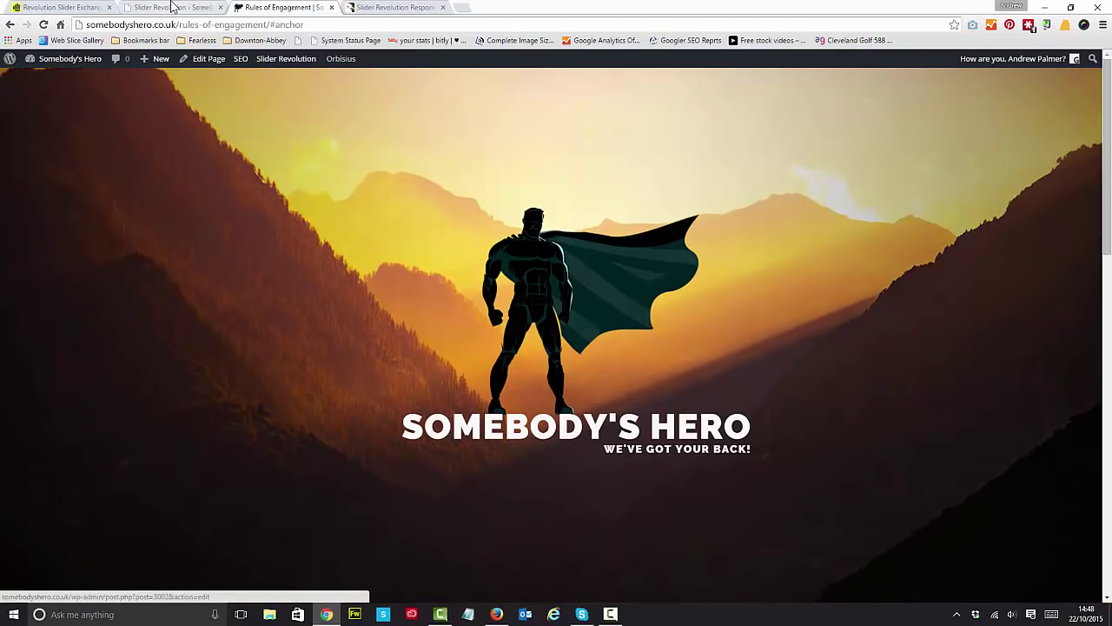
Mark the city-background #1 Slide as the active Hero Slide and save it.
click(171, 8)
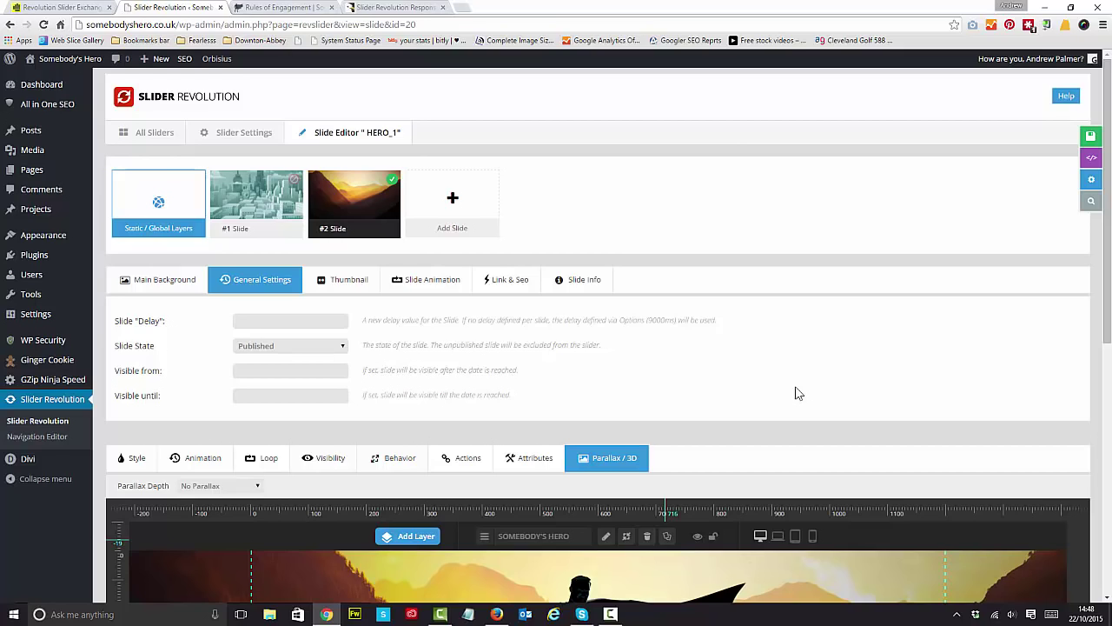
click(284, 192)
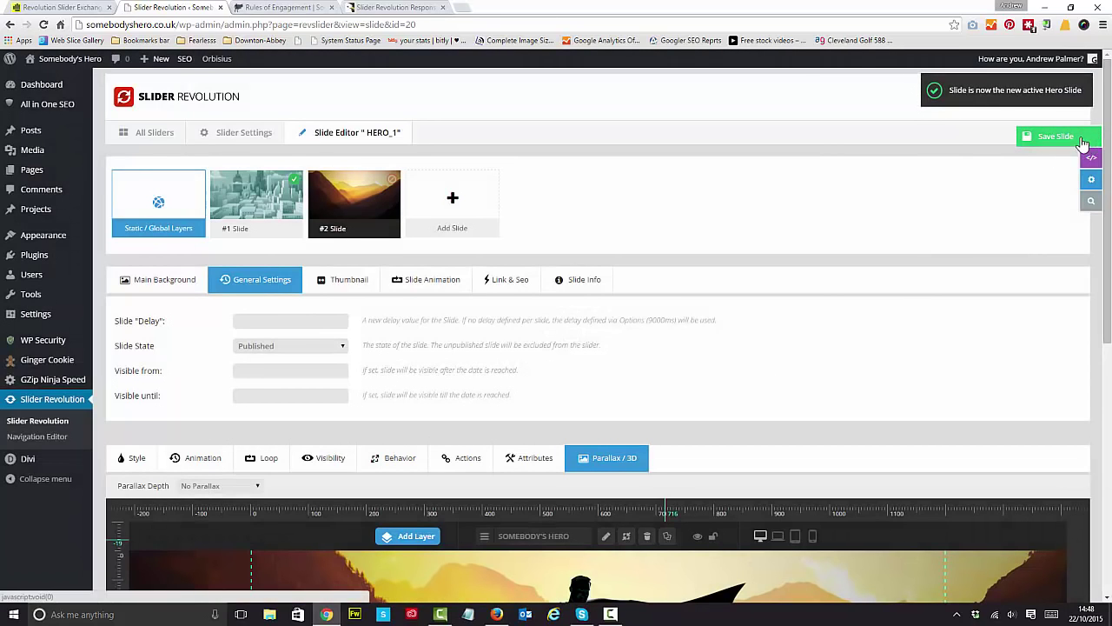
click(1086, 137)
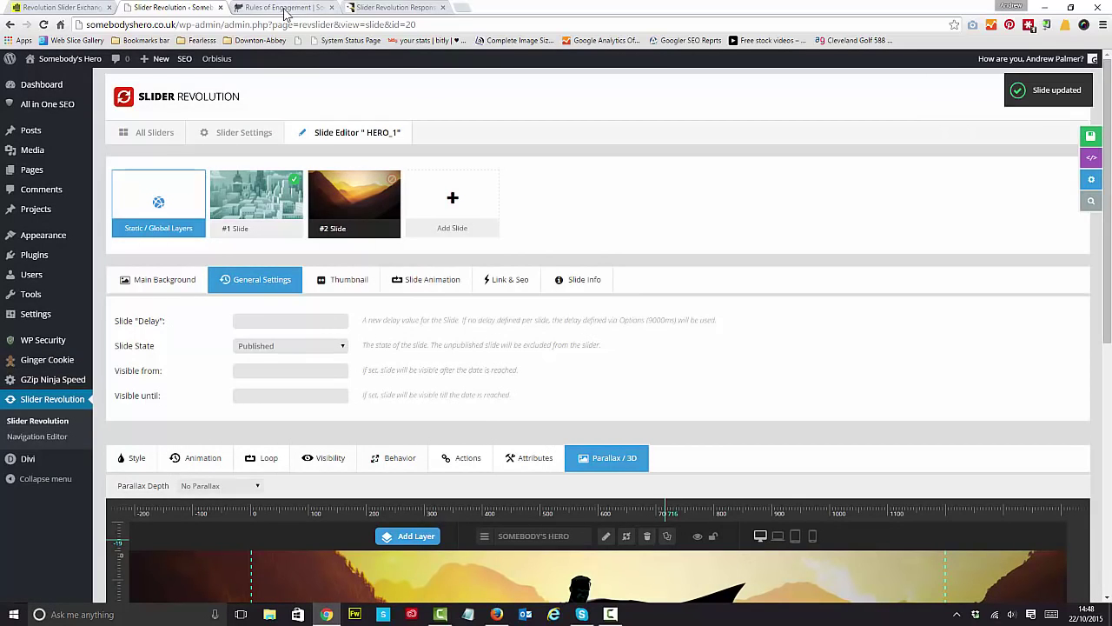
Reload the Rules of Engagement tab from its address bar.
click(287, 8)
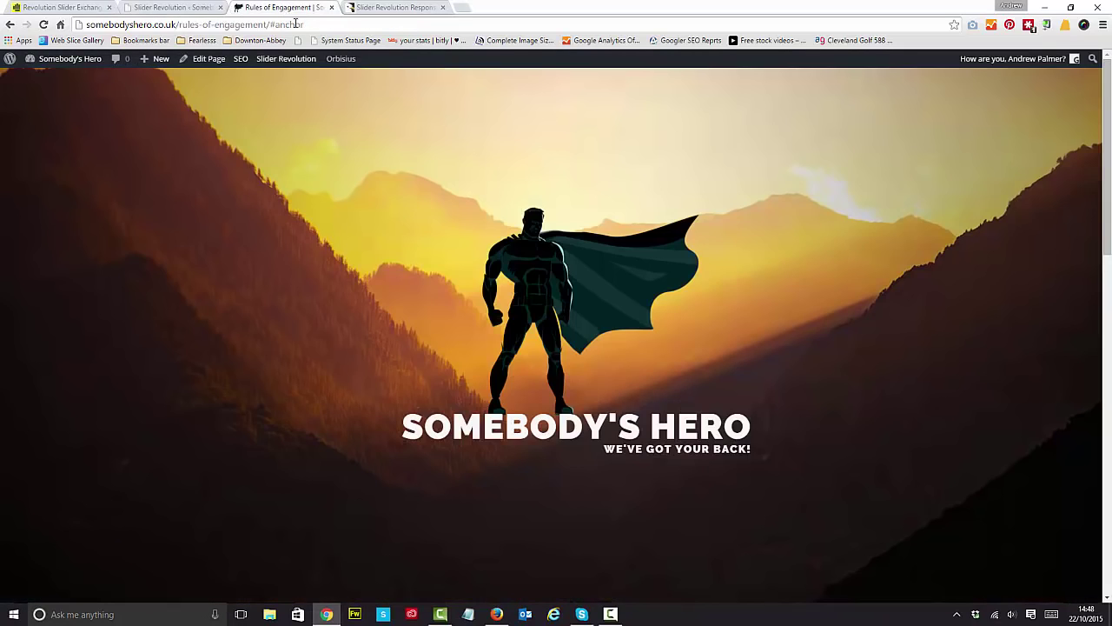
click(352, 27)
key(Return)
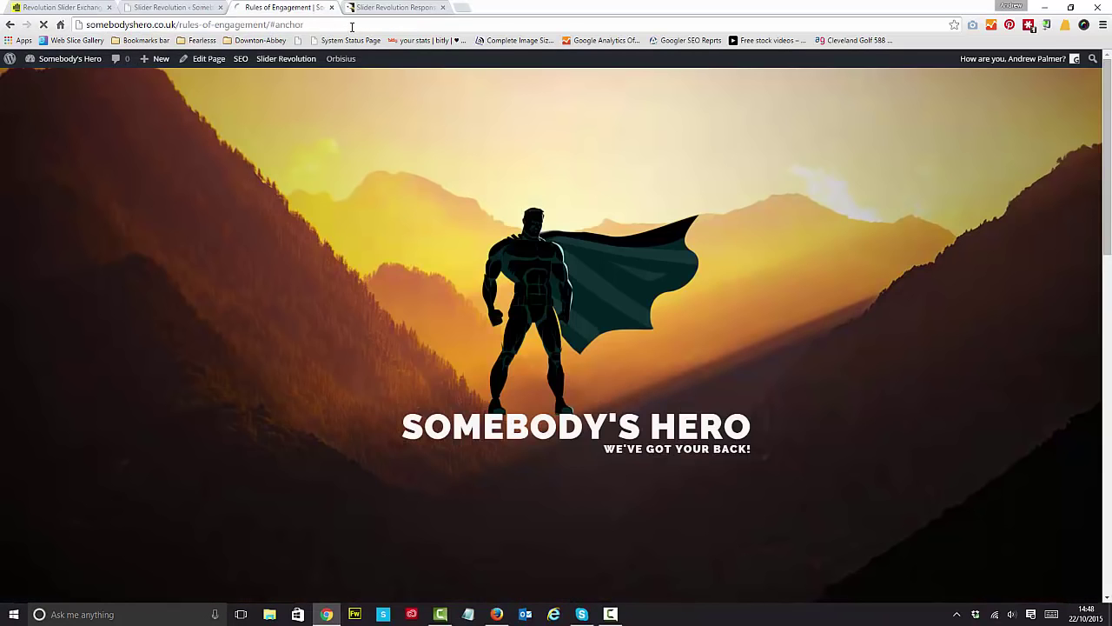